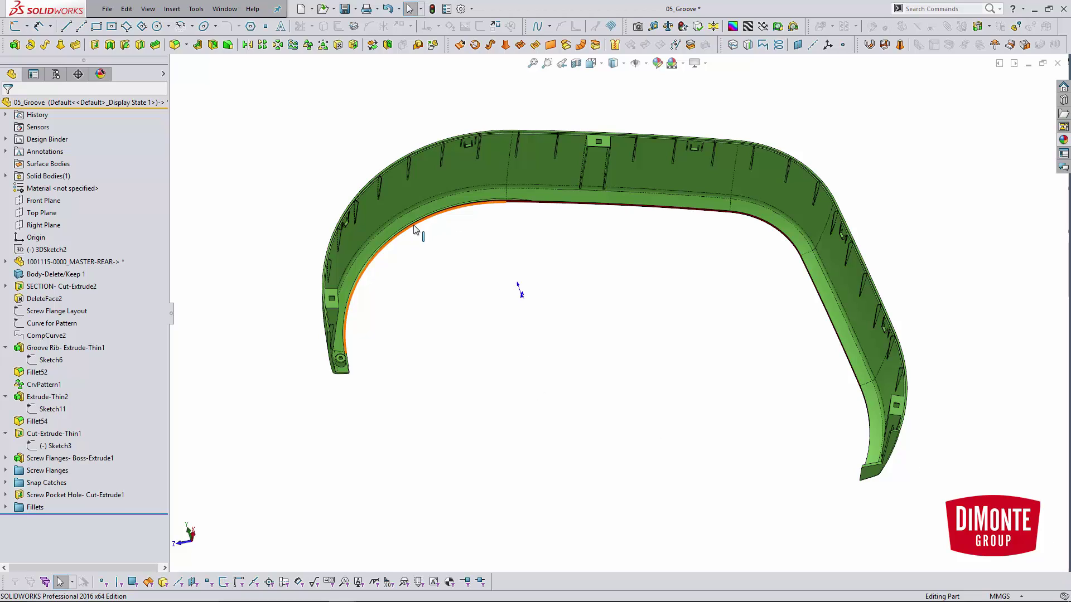
- Zoom and rotate in on a rib, then pick the groove wall to identify its feature
{"action": "scroll", "coordinate": [380, 220], "scroll_direction": "down", "scroll_amount": 3}
{"action": "scroll", "coordinate": [381, 215], "scroll_direction": "down", "scroll_amount": 5}
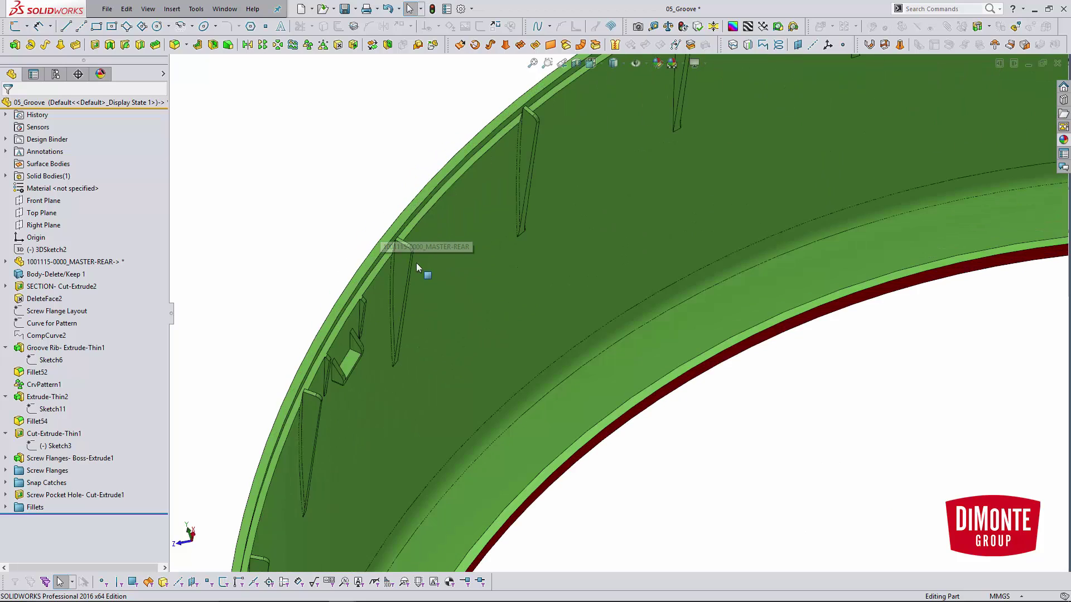
{"action": "scroll", "coordinate": [411, 217], "scroll_direction": "up", "scroll_amount": 3}
{"action": "scroll", "coordinate": [342, 201], "scroll_direction": "up", "scroll_amount": 2}
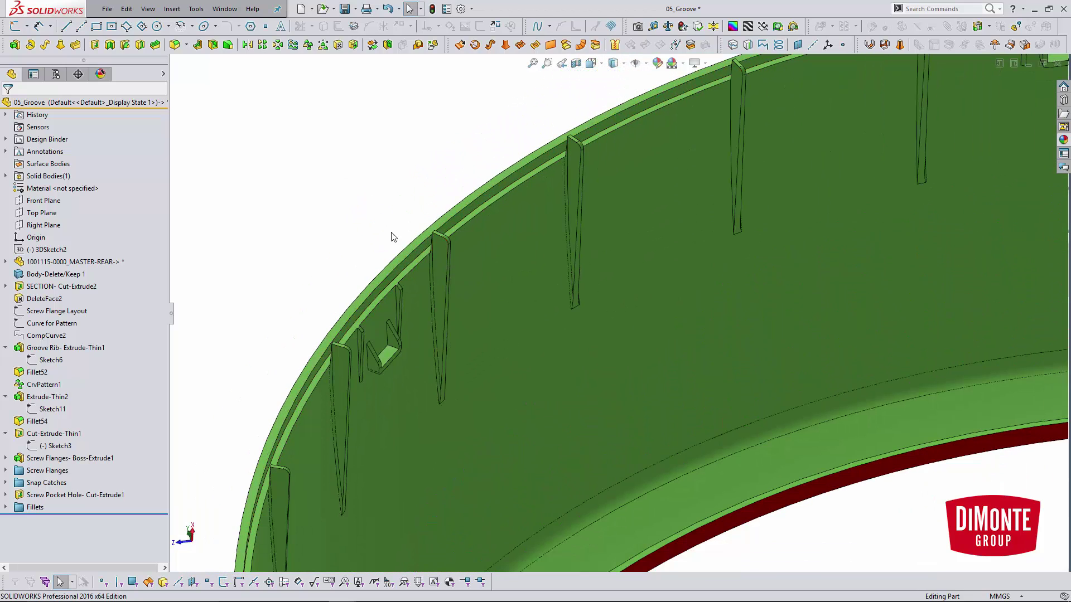
{"action": "middle_click_drag", "start_coordinate": [448, 287], "coordinate": [408, 251]}
{"action": "left_click", "coordinate": [474, 243]}
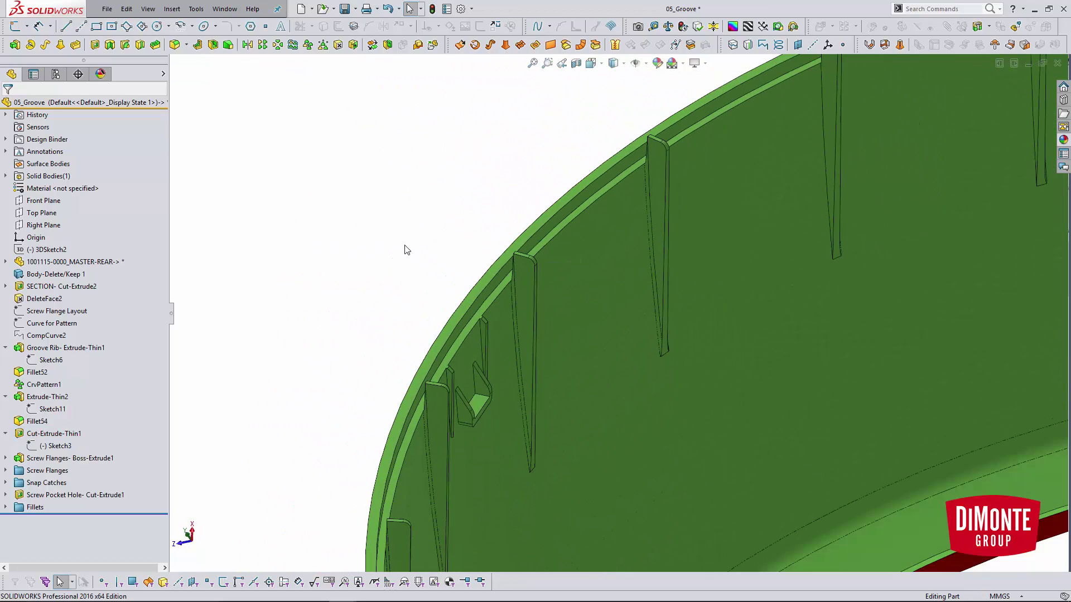
- Select two rim edges to read their spacing, then clear the selection
{"action": "left_click", "coordinate": [483, 283]}
{"action": "left_click", "coordinate": [487, 280], "text": "ctrl"}
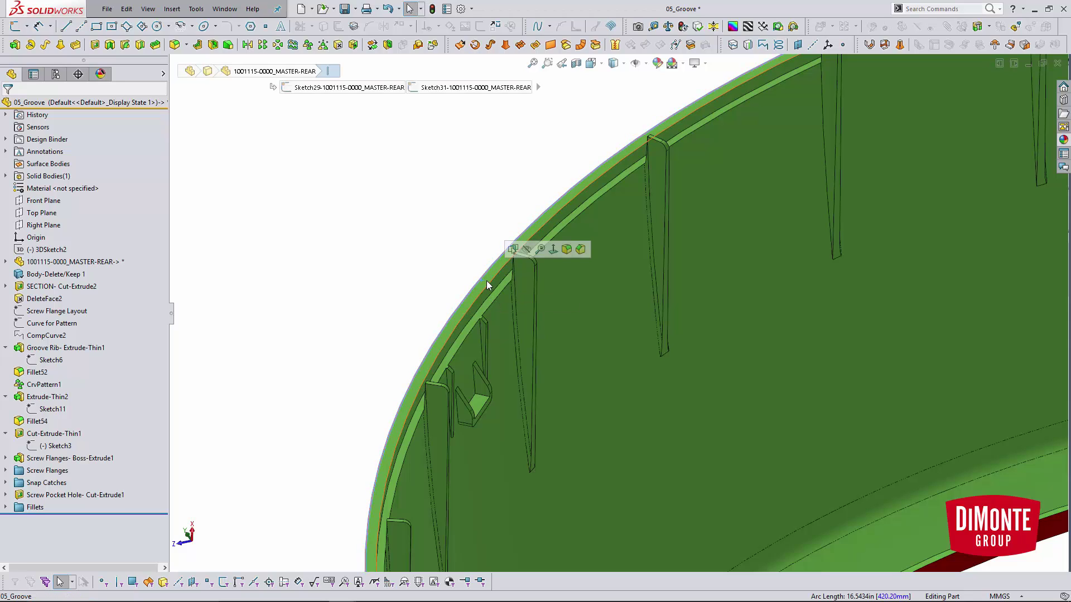
{"action": "left_click", "coordinate": [425, 270]}
{"action": "scroll", "coordinate": [425, 275], "scroll_direction": "up", "scroll_amount": 4}
{"action": "scroll", "coordinate": [610, 343], "scroll_direction": "up", "scroll_amount": 3}
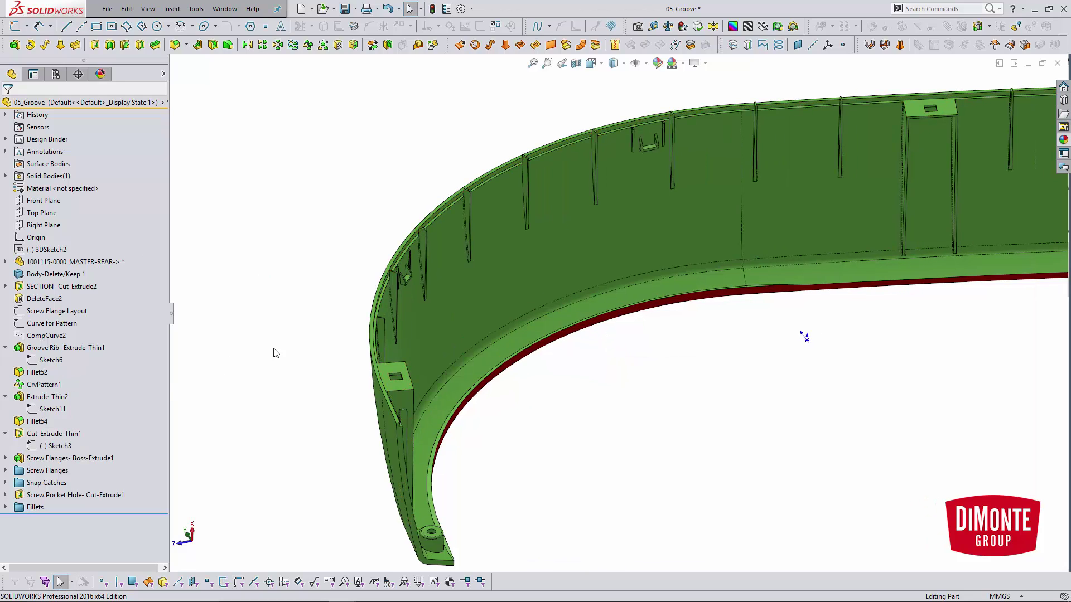
- Roll the part back to before Groove Rib and check the wall's top edge
{"action": "right_click", "coordinate": [86, 350]}
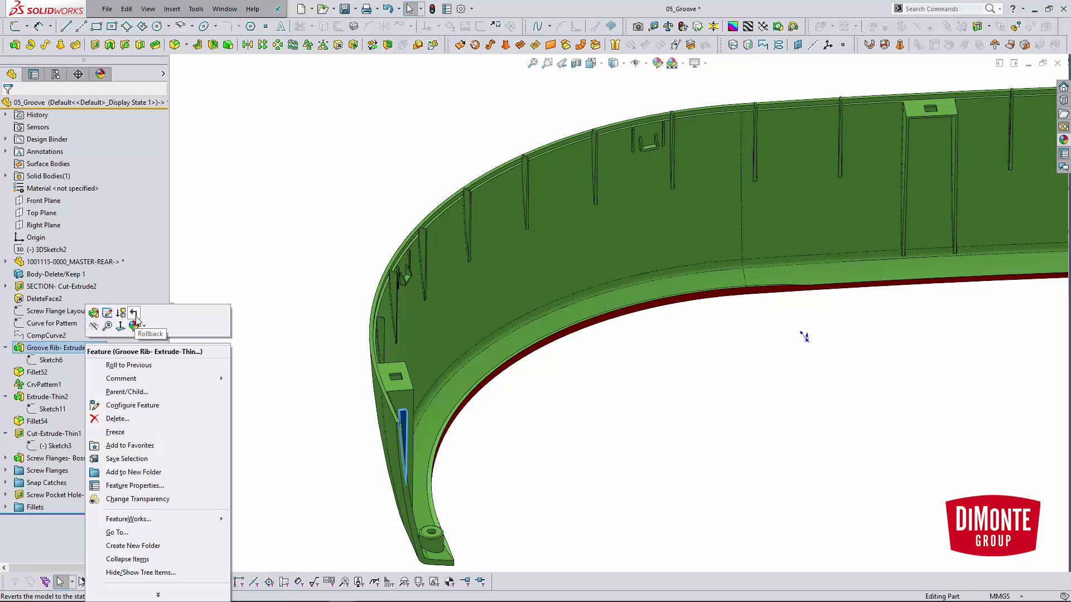
{"action": "left_click", "coordinate": [136, 318]}
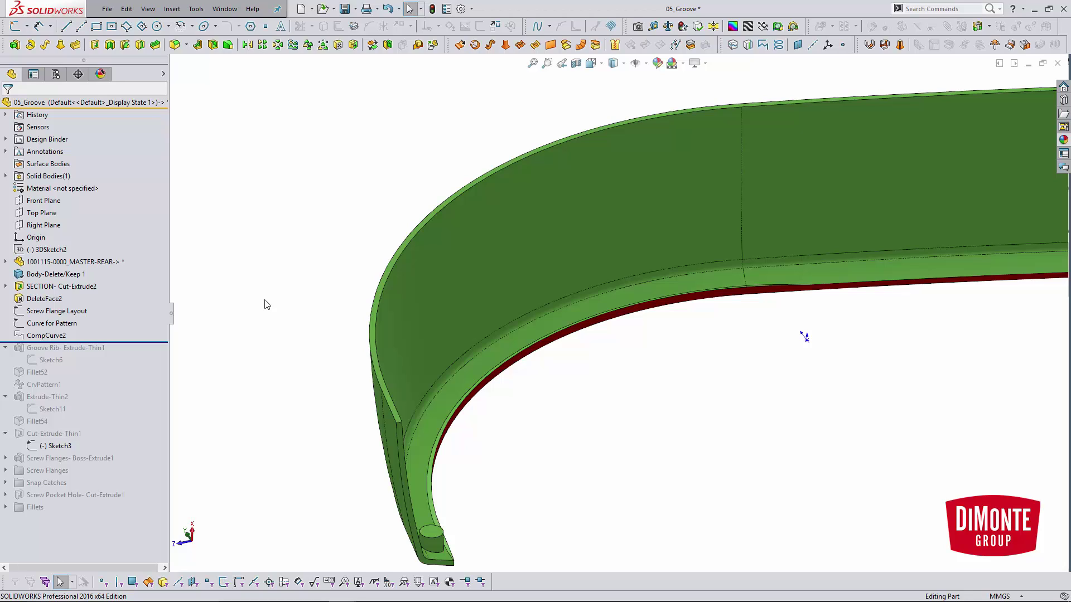
{"action": "left_click", "coordinate": [375, 350]}
{"action": "left_click", "coordinate": [271, 339]}
- Edit the Curve for Pattern sketch and inspect its rim spline without changing it
{"action": "left_click", "coordinate": [62, 323]}
{"action": "left_click", "coordinate": [91, 285]}
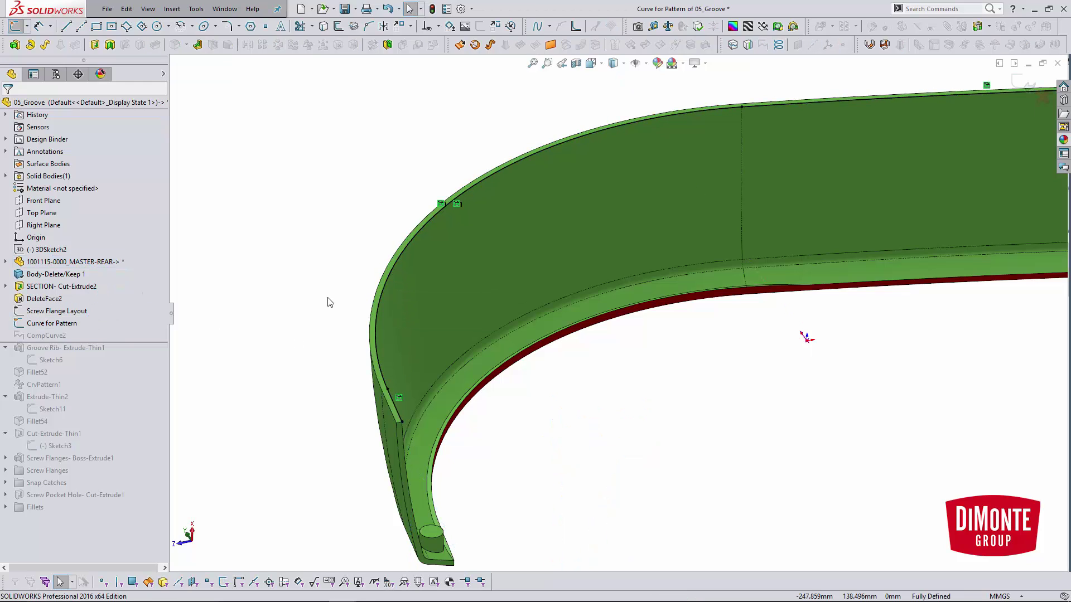
{"action": "right_click", "coordinate": [383, 296]}
{"action": "left_click", "coordinate": [354, 288]}
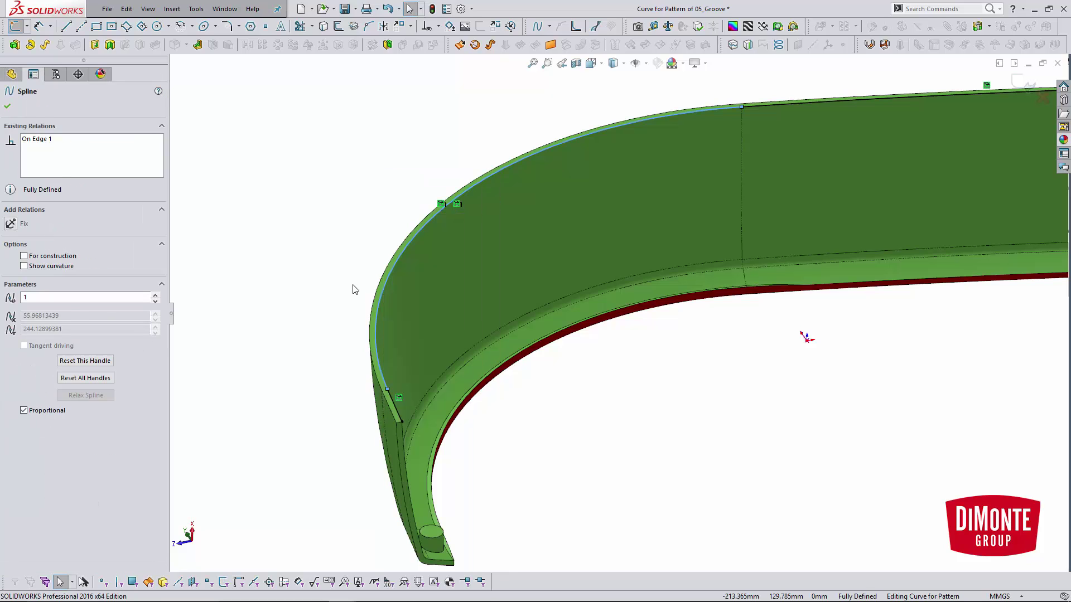
{"action": "key", "text": "z"}
{"action": "scroll", "coordinate": [473, 402], "scroll_direction": "up", "scroll_amount": 5}
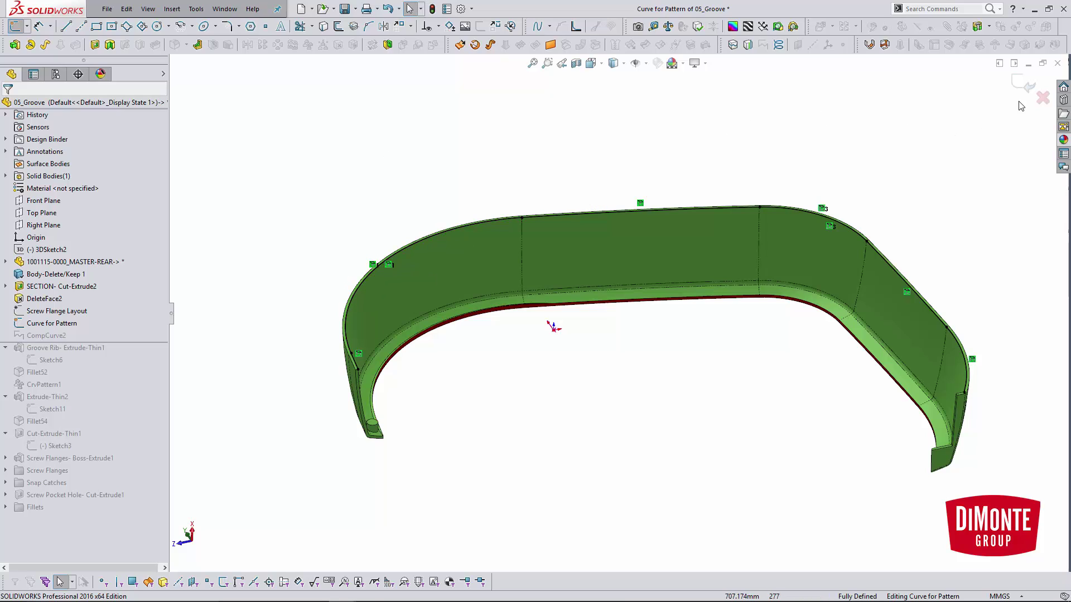
- Exit the sketch without changes and roll forward to restore Groove Rib
{"action": "left_click", "coordinate": [1037, 106]}
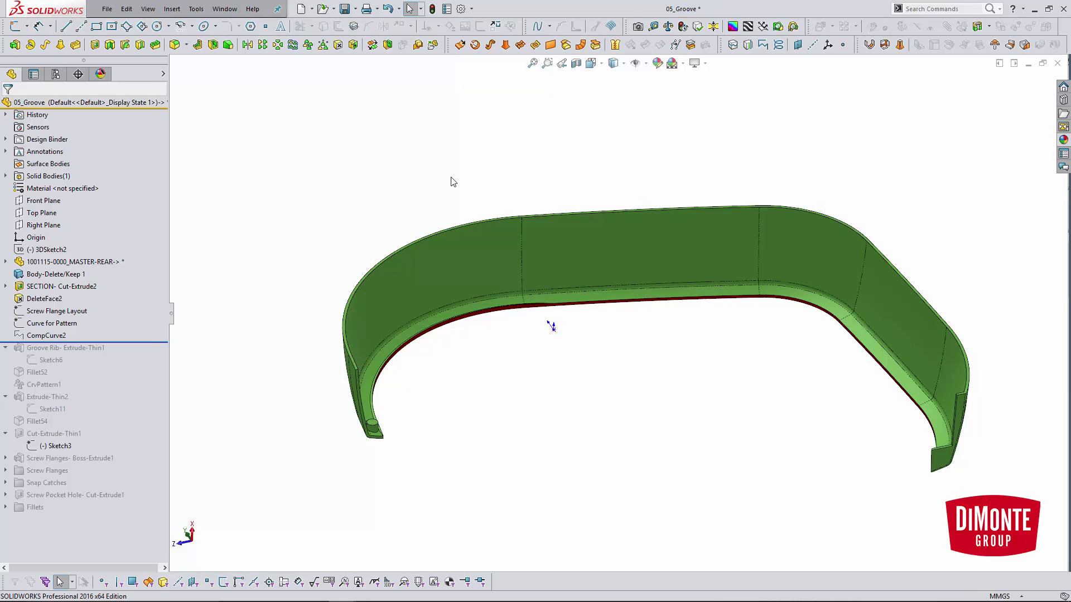
{"action": "scroll", "coordinate": [414, 220], "scroll_direction": "down", "scroll_amount": 4}
{"action": "middle_click_drag", "start_coordinate": [351, 210], "coordinate": [351, 201], "text": "ctrl"}
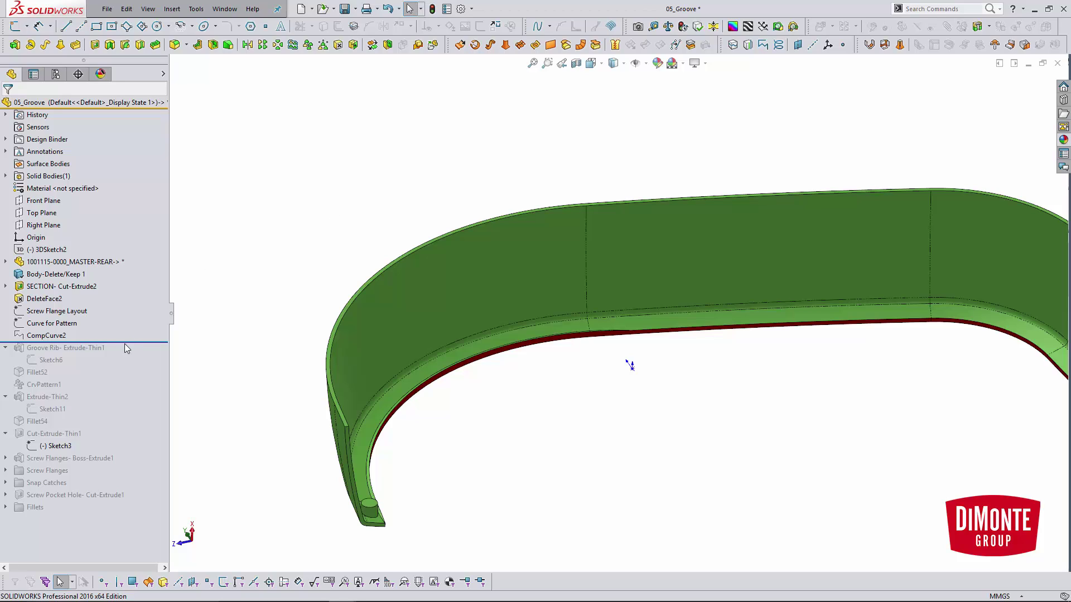
{"action": "left_click_drag", "start_coordinate": [125, 342], "coordinate": [125, 366]}
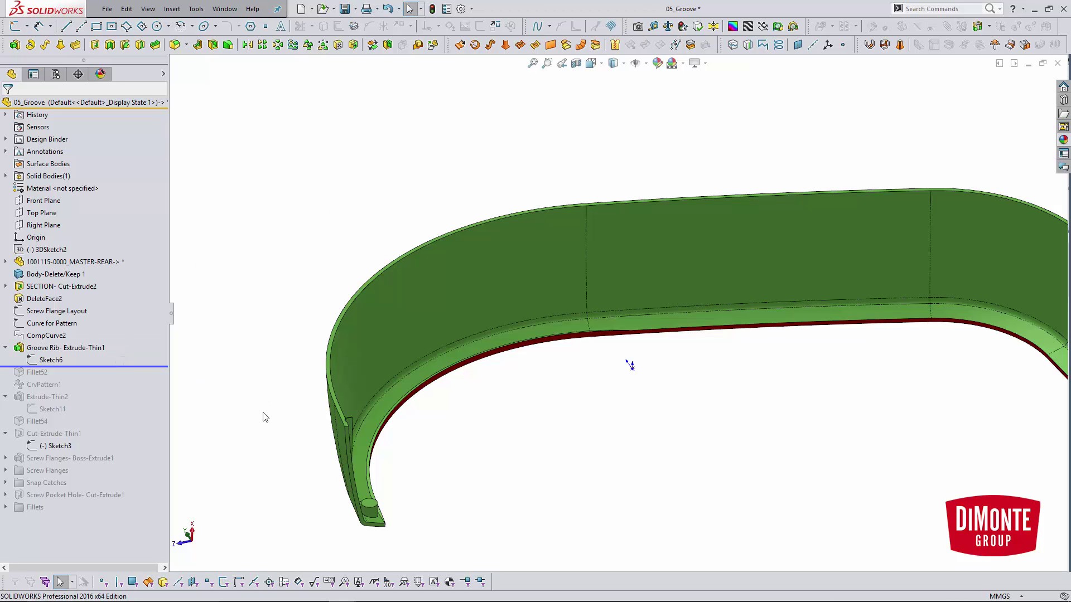
- Roll forward past Fillet52 and CrvPattern1, then reframe the view on the rim
{"action": "scroll", "coordinate": [389, 444], "scroll_direction": "down", "scroll_amount": 2}
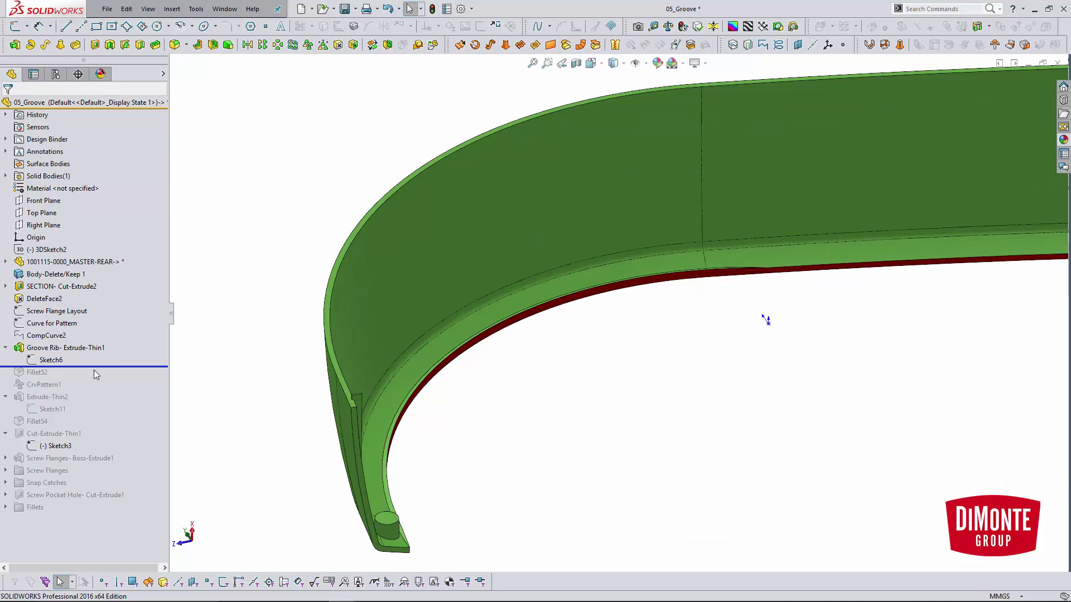
{"action": "left_click_drag", "start_coordinate": [98, 367], "coordinate": [95, 391]}
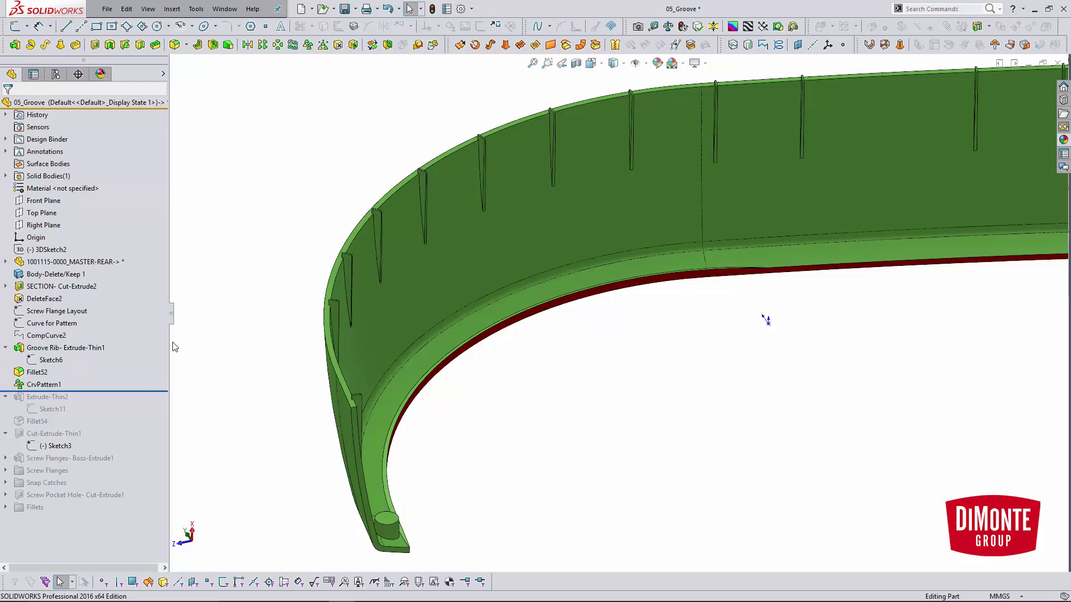
{"action": "middle_click_drag", "start_coordinate": [232, 363], "coordinate": [418, 349]}
{"action": "scroll", "coordinate": [625, 327], "scroll_direction": "down", "scroll_amount": 3}
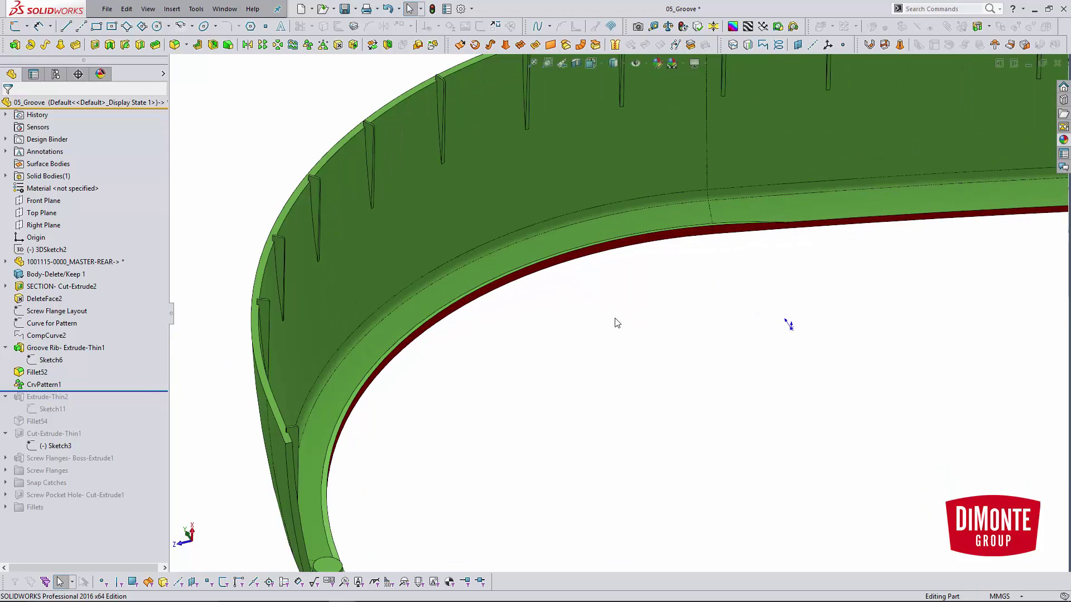
{"action": "left_click", "coordinate": [256, 330]}
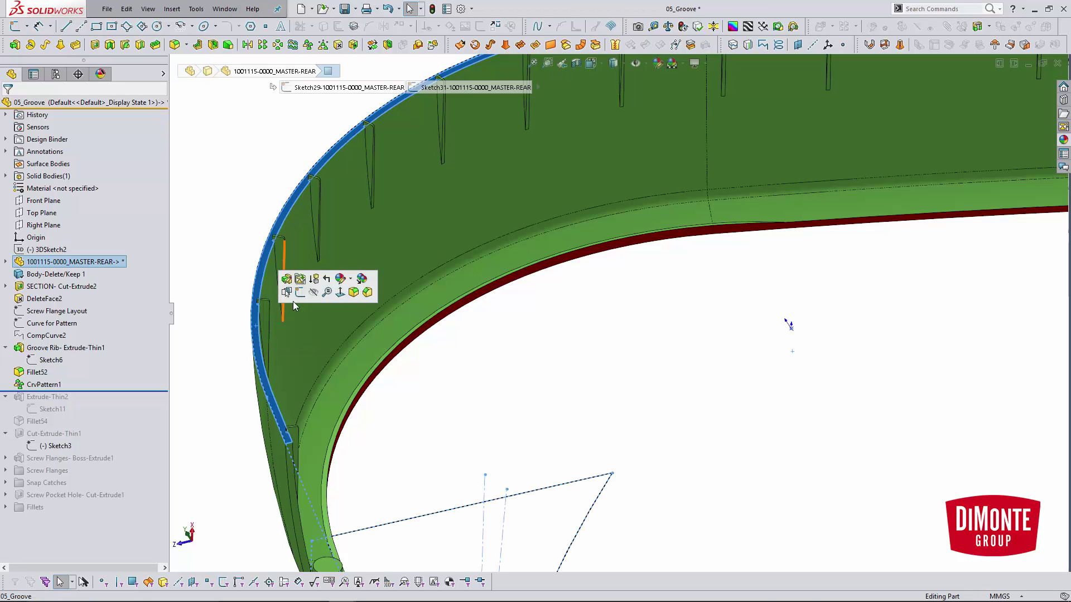
{"action": "left_click", "coordinate": [295, 299]}
{"action": "left_click", "coordinate": [260, 339]}
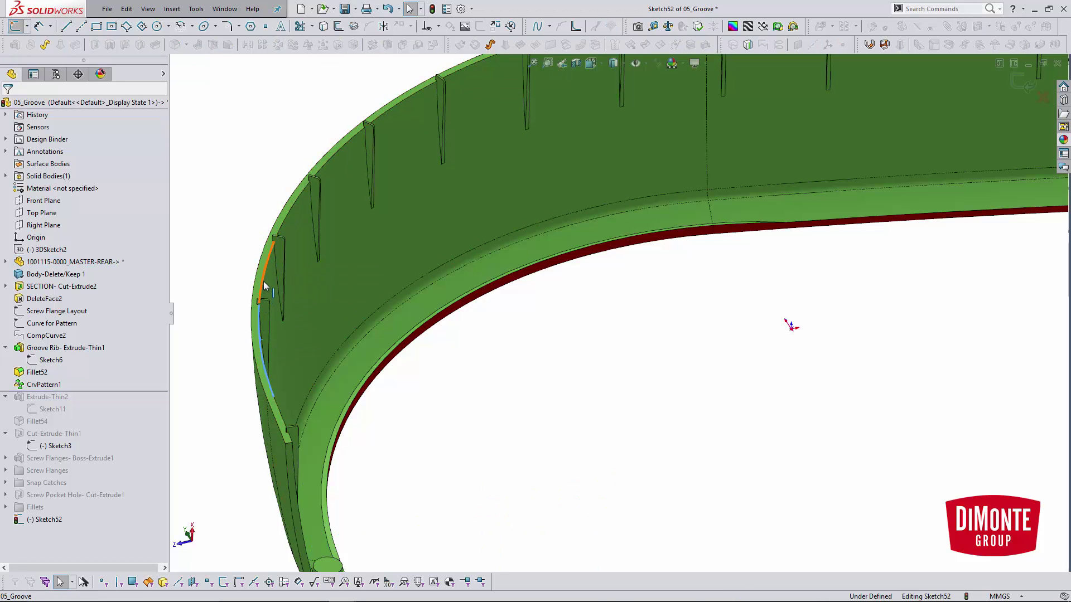
{"action": "left_click", "coordinate": [328, 172]}
{"action": "left_click", "coordinate": [345, 158]}
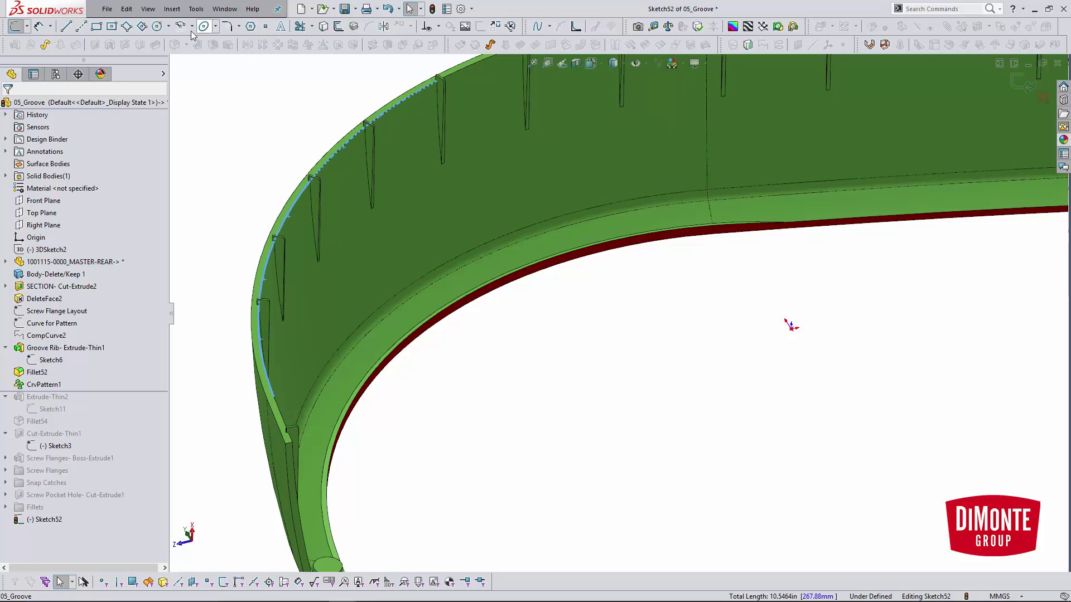
{"action": "left_click", "coordinate": [300, 27]}
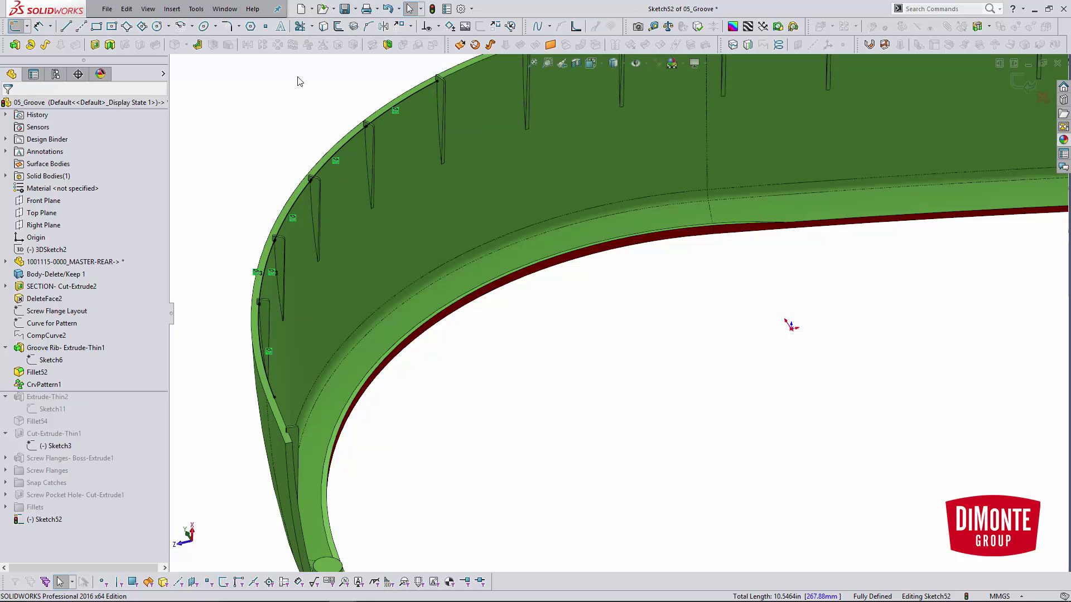
{"action": "scroll", "coordinate": [317, 252], "scroll_direction": "down", "scroll_amount": 5}
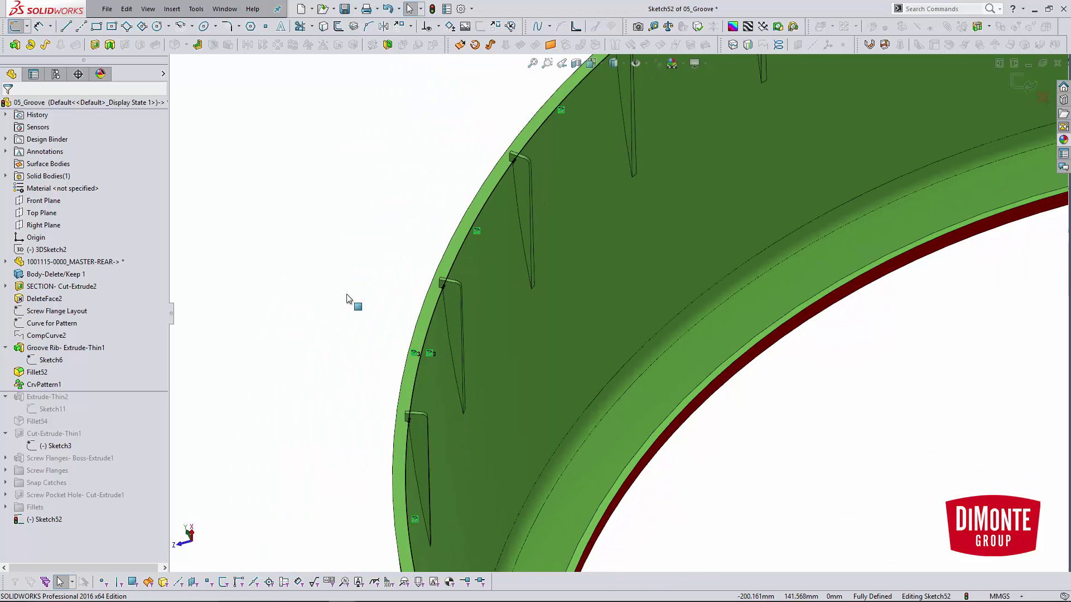
{"action": "scroll", "coordinate": [335, 279], "scroll_direction": "up", "scroll_amount": 5}
{"action": "scroll", "coordinate": [680, 385], "scroll_direction": "up", "scroll_amount": 3}
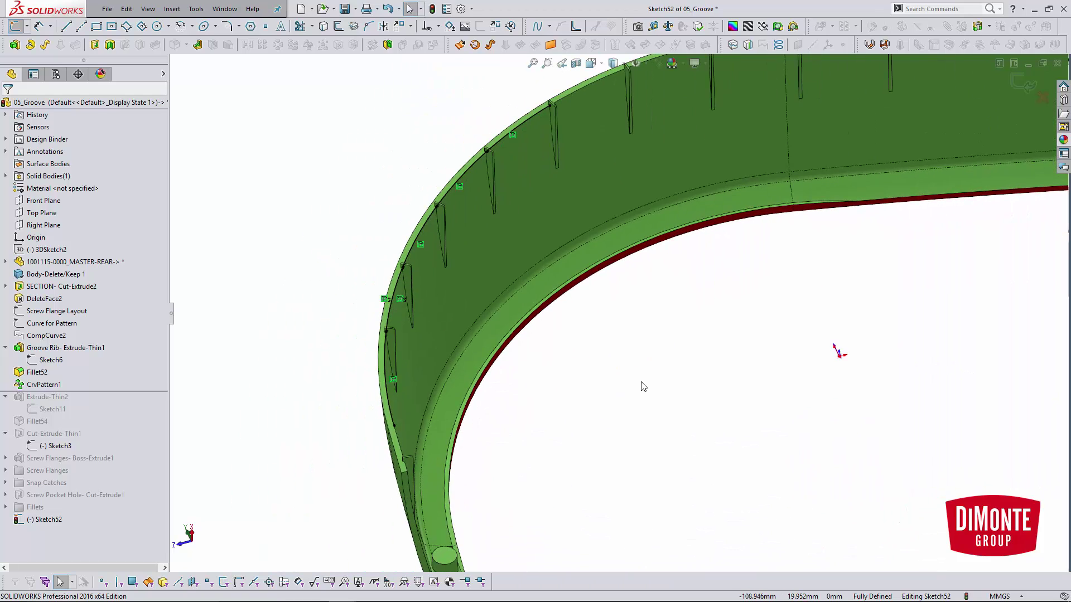
- Discard the new rim sketch and roll forward to include Extrude-Thin2 and Fillet54
{"action": "left_click", "coordinate": [1042, 98]}
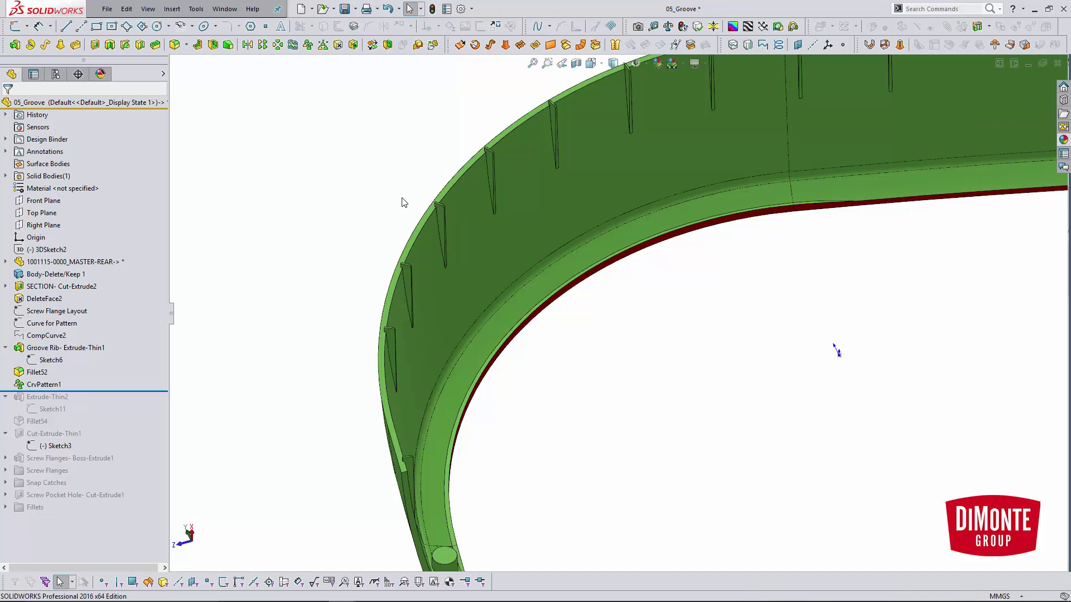
{"action": "mouse_move", "coordinate": [70, 316]}
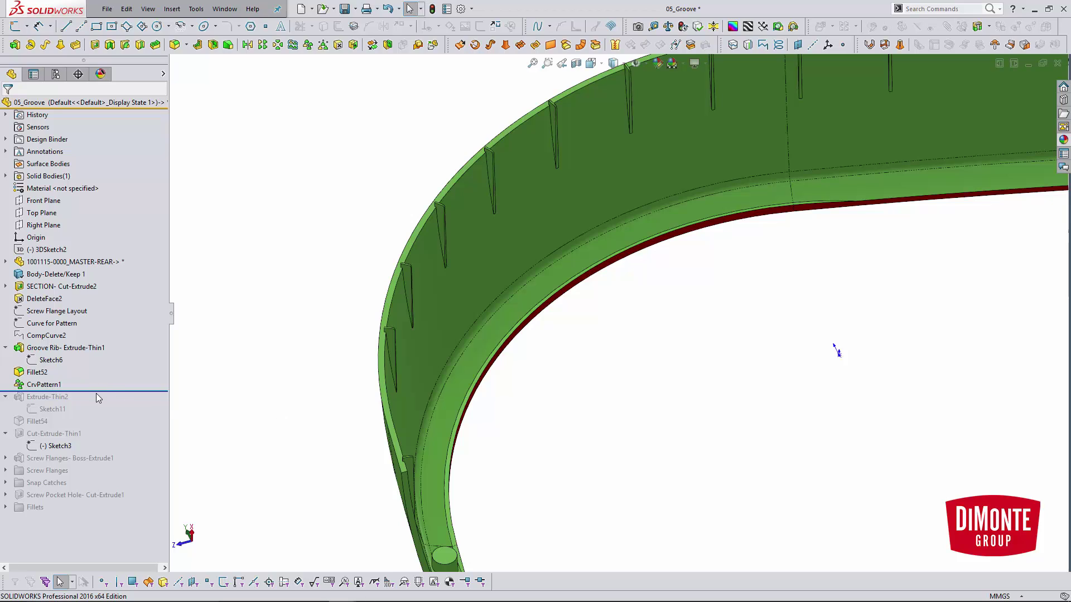
{"action": "left_click_drag", "start_coordinate": [94, 393], "coordinate": [96, 451]}
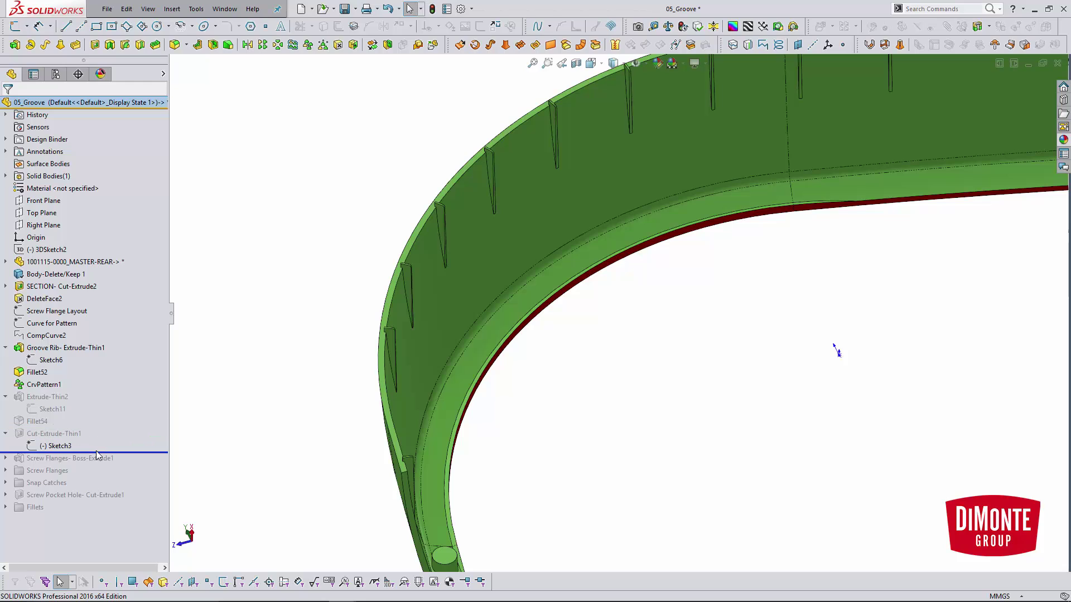
- Compare Sketch3's groove spline with the Curve for Pattern curve, then exit to rebuild
{"action": "left_click", "coordinate": [61, 446]}
{"action": "left_click", "coordinate": [83, 419]}
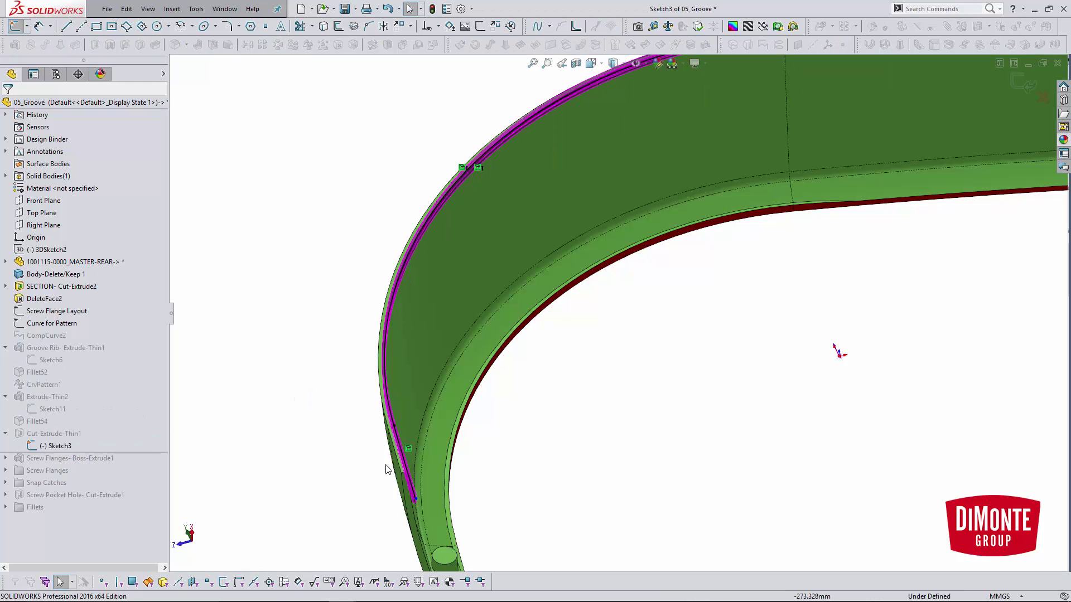
{"action": "left_click", "coordinate": [398, 477]}
{"action": "left_click", "coordinate": [360, 406]}
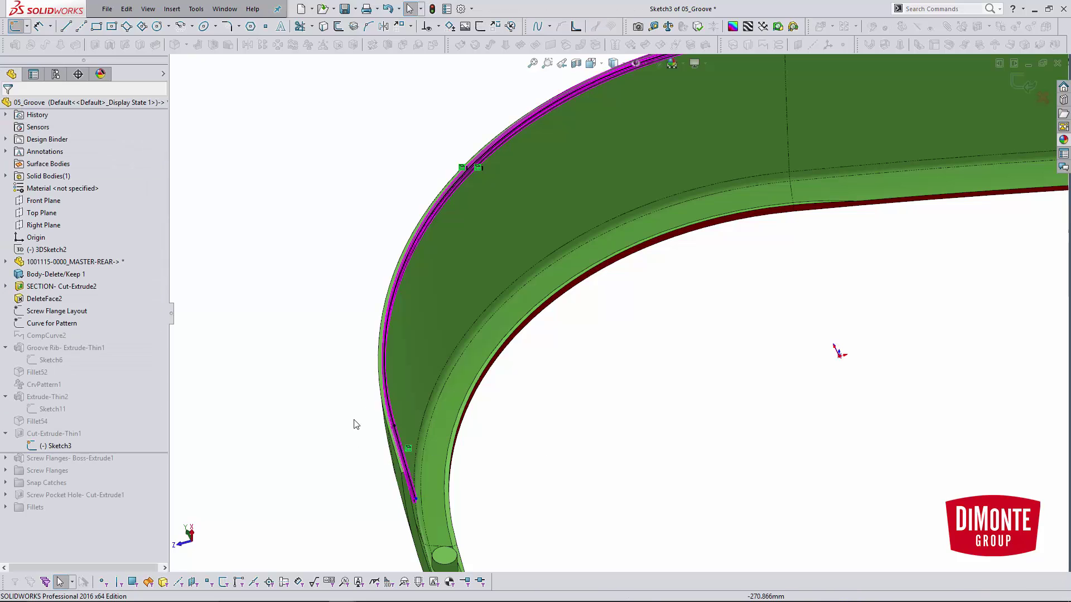
{"action": "left_click", "coordinate": [64, 324]}
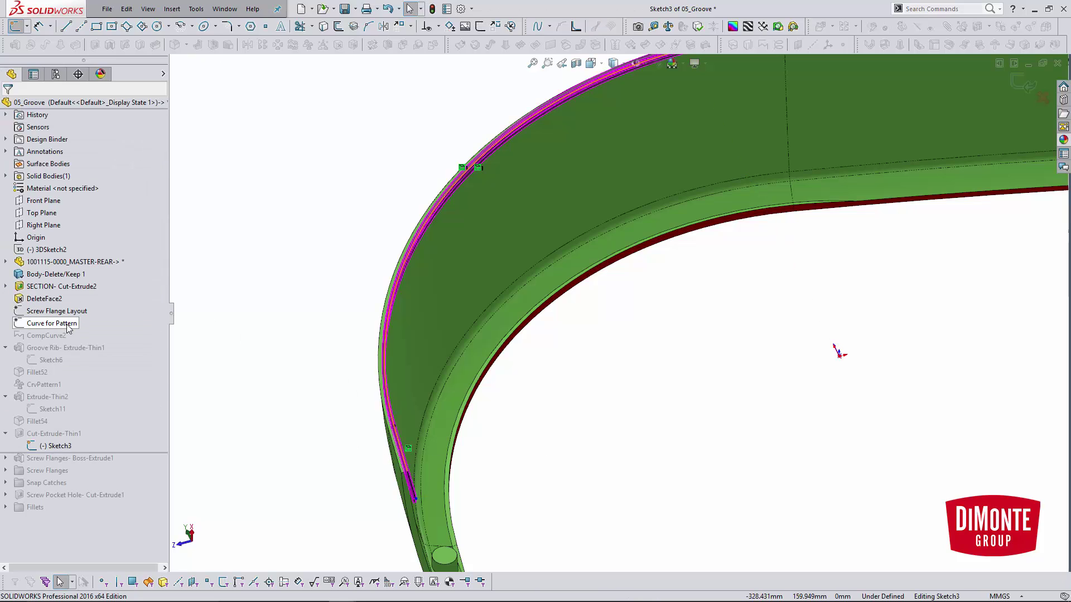
{"action": "left_click", "coordinate": [248, 421]}
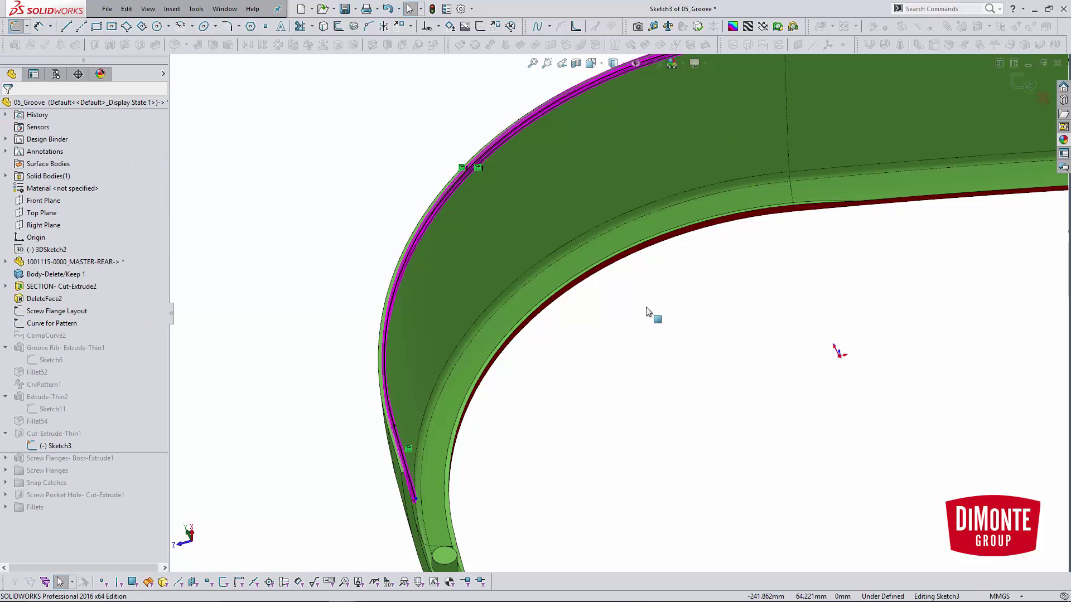
{"action": "left_click", "coordinate": [1024, 84]}
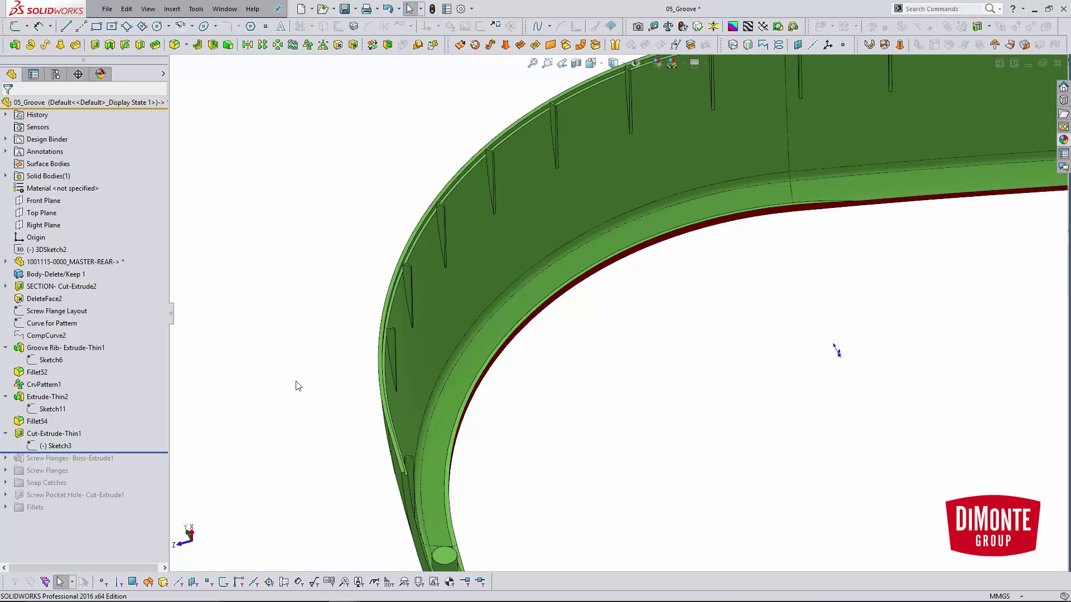
{"action": "middle_click_drag", "start_coordinate": [282, 400], "coordinate": [277, 400], "text": "ctrl"}
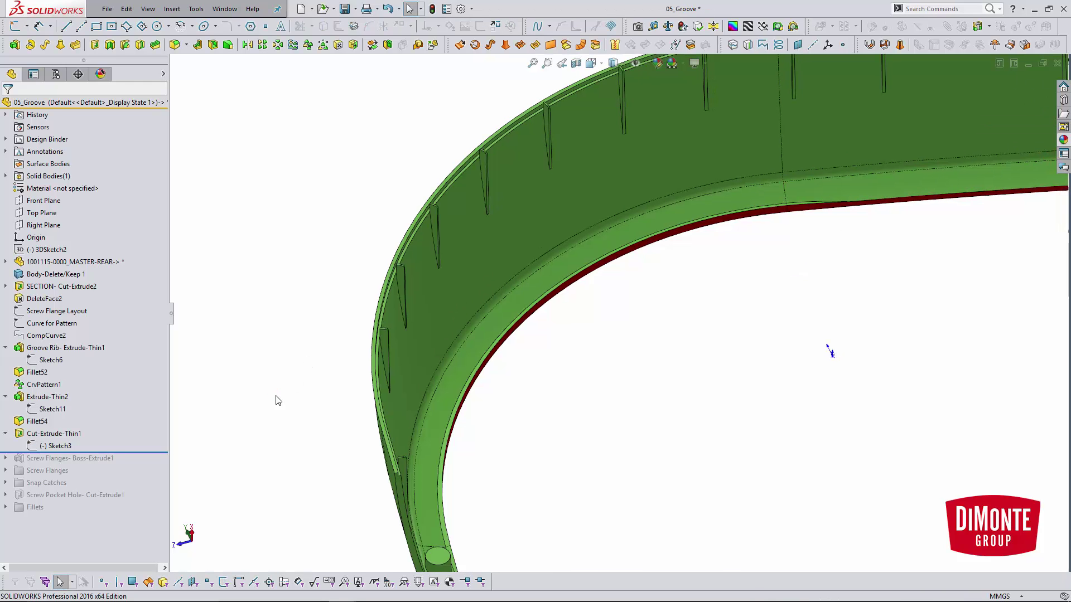
- Open Sketch3 for review, then leave it to rebuild the cut
{"action": "left_click", "coordinate": [71, 446]}
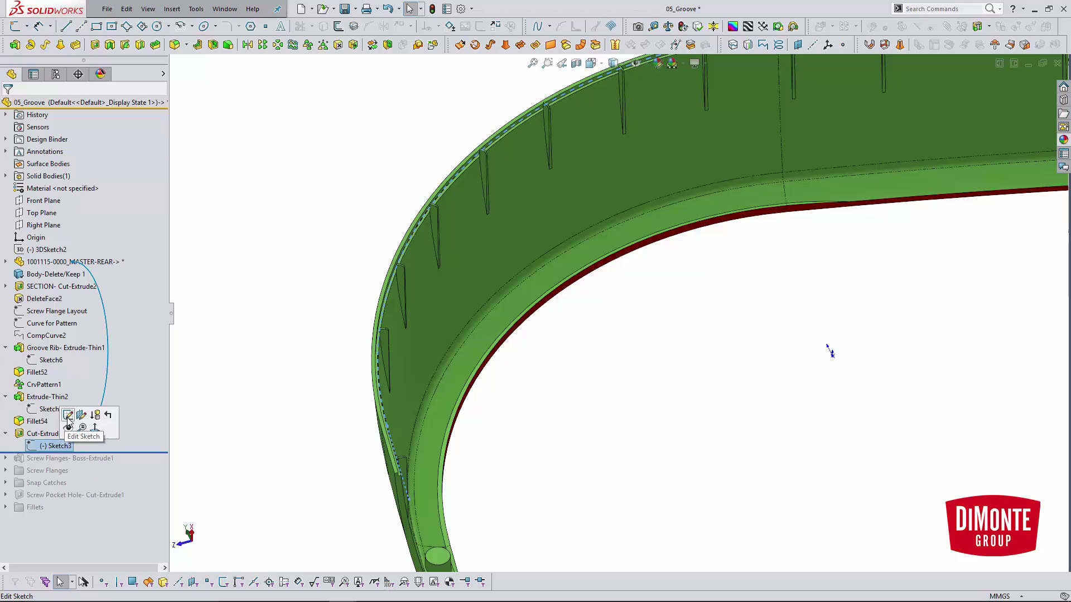
{"action": "left_click", "coordinate": [68, 417]}
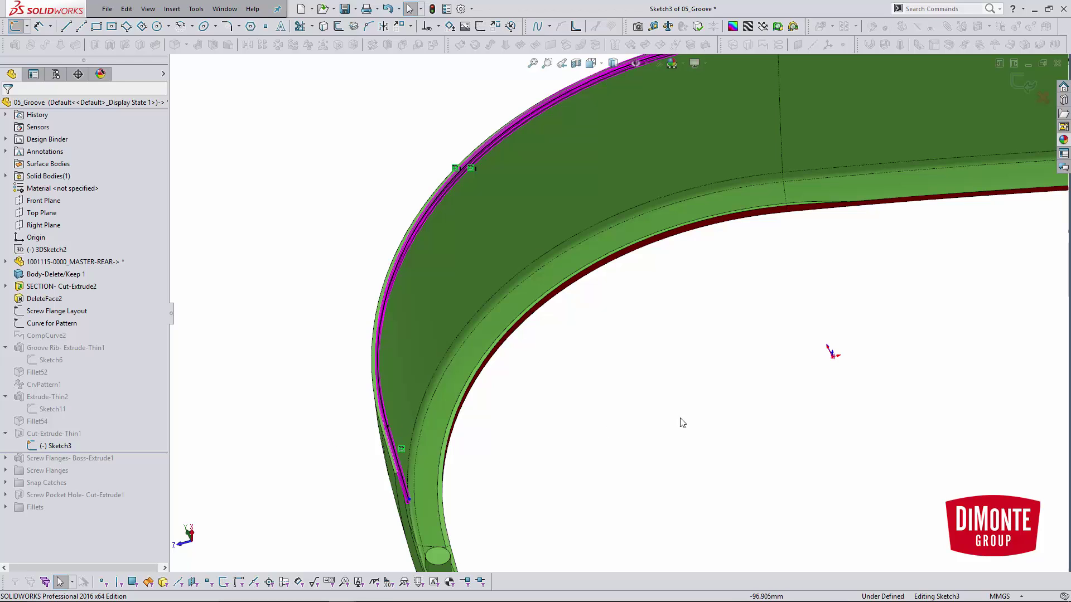
{"action": "left_click", "coordinate": [1027, 84]}
- In Cut-Extrude-Thin1, test a 10.300mm thin thickness, return it to 0.300mm, and inspect the groove
{"action": "left_click", "coordinate": [72, 434]}
{"action": "left_click", "coordinate": [89, 402]}
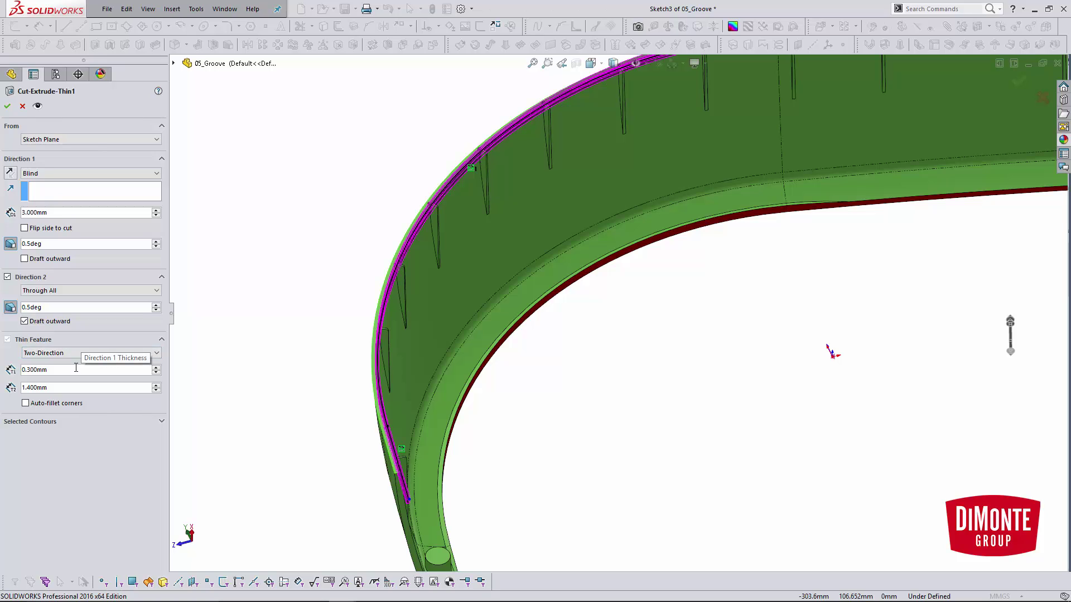
{"action": "scroll", "coordinate": [444, 444], "scroll_direction": "down", "scroll_amount": 6}
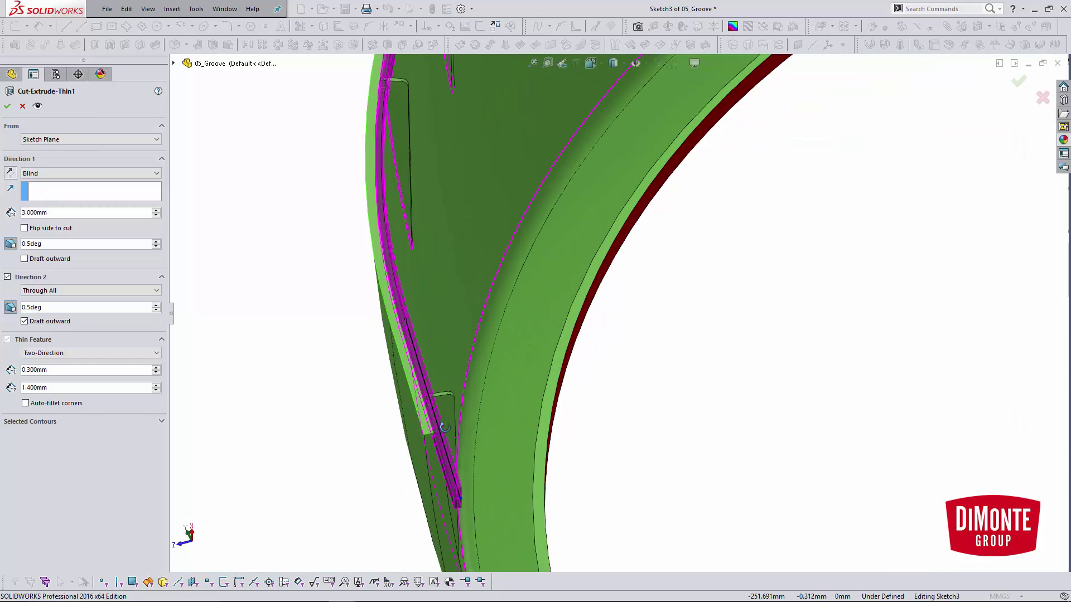
{"action": "scroll", "coordinate": [491, 282], "scroll_direction": "down", "scroll_amount": 3}
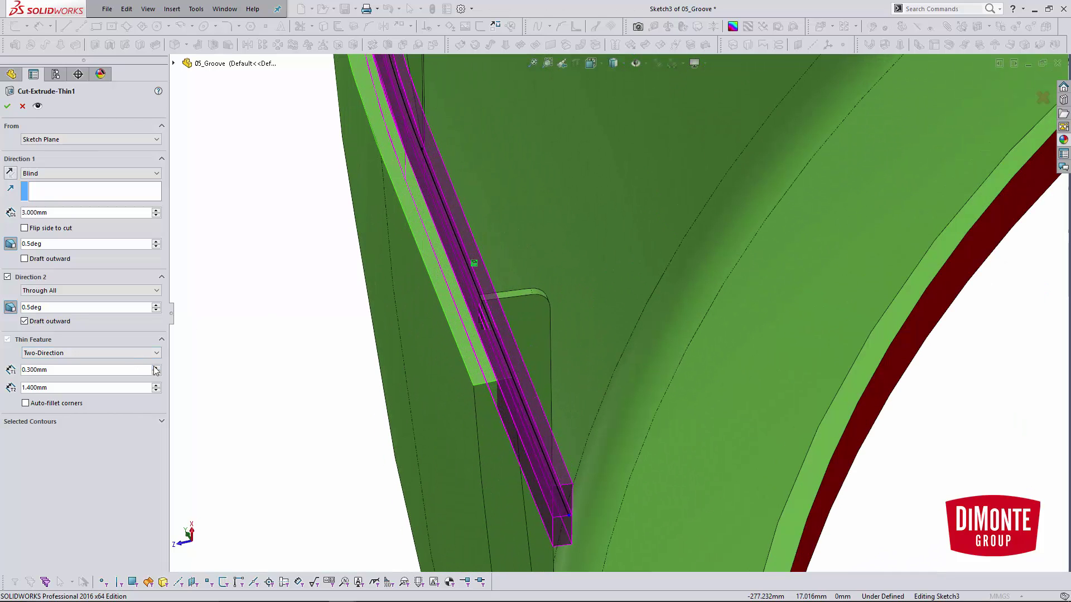
{"action": "left_click", "coordinate": [156, 370]}
{"action": "left_click", "coordinate": [156, 370]}
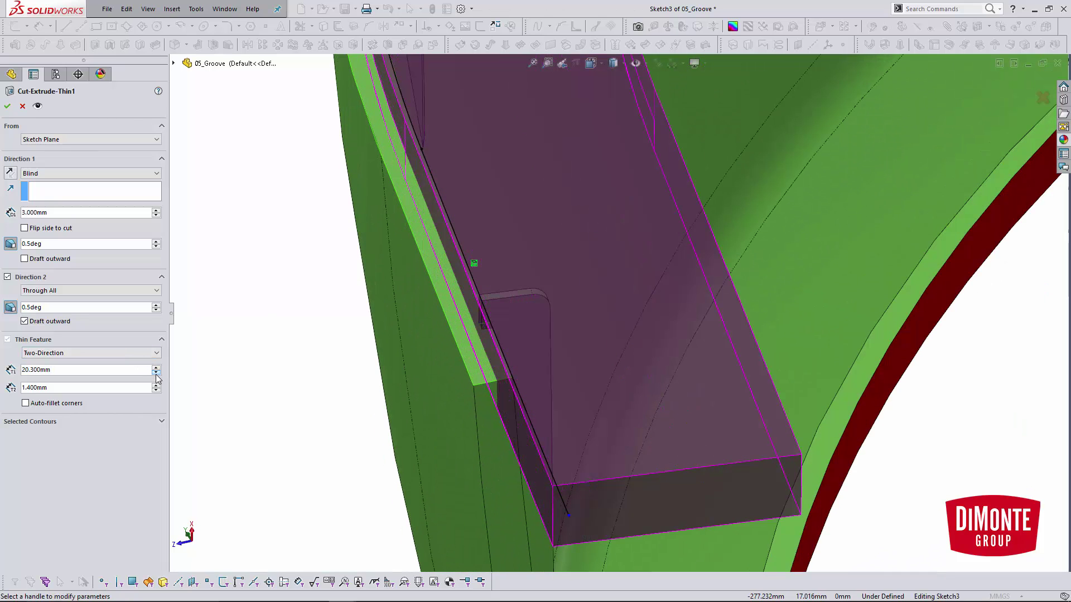
{"action": "left_click", "coordinate": [156, 375]}
{"action": "left_click", "coordinate": [156, 374]}
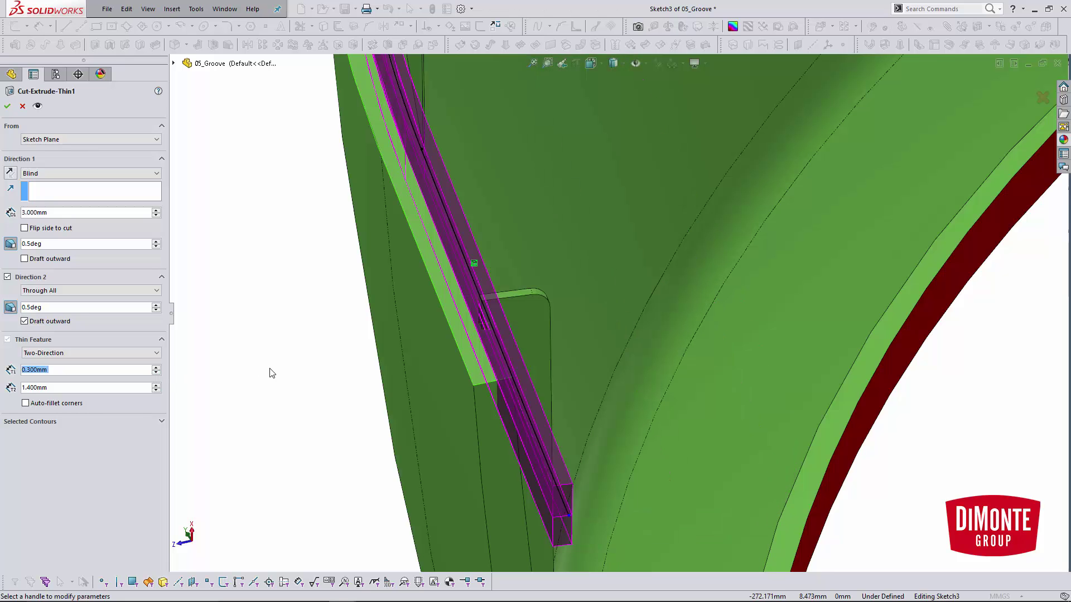
{"action": "scroll", "coordinate": [270, 370], "scroll_direction": "up", "scroll_amount": 3}
{"action": "scroll", "coordinate": [257, 396], "scroll_direction": "down", "scroll_amount": 2}
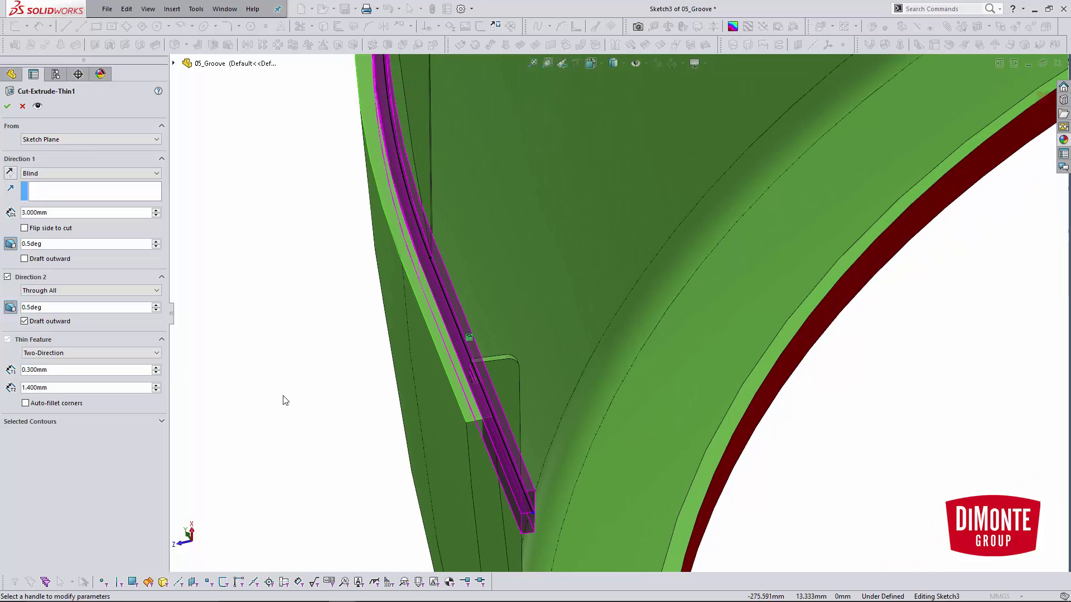
{"action": "scroll", "coordinate": [283, 399], "scroll_direction": "down", "scroll_amount": 1}
{"action": "middle_click_drag", "start_coordinate": [413, 382], "coordinate": [403, 382]}
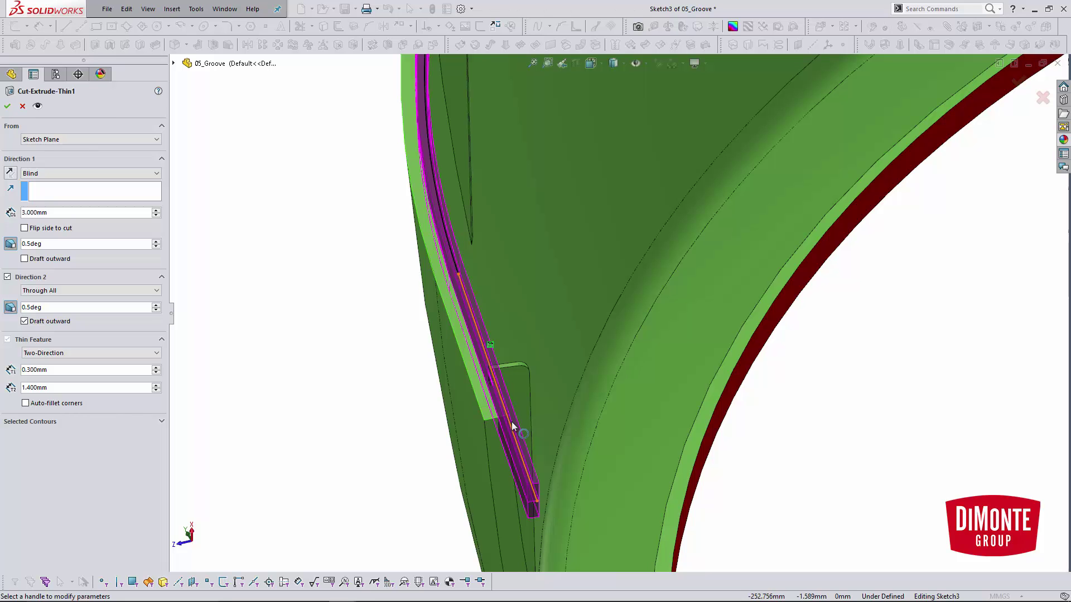
{"action": "middle_click_drag", "start_coordinate": [511, 422], "coordinate": [330, 367]}
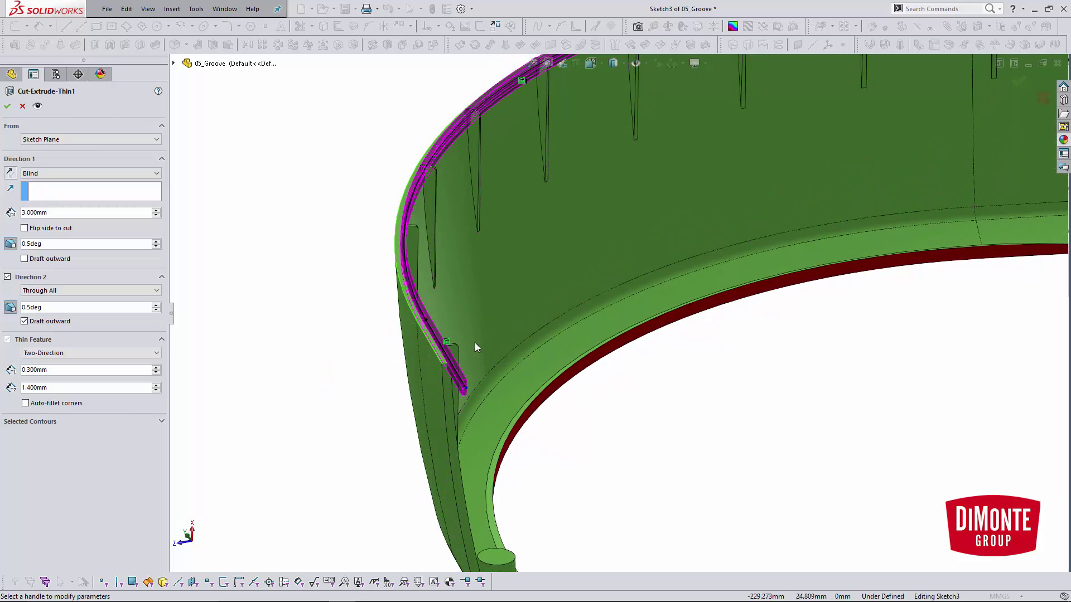
{"action": "scroll", "coordinate": [473, 353], "scroll_direction": "down", "scroll_amount": 5}
{"action": "middle_click_drag", "start_coordinate": [466, 313], "coordinate": [459, 304]}
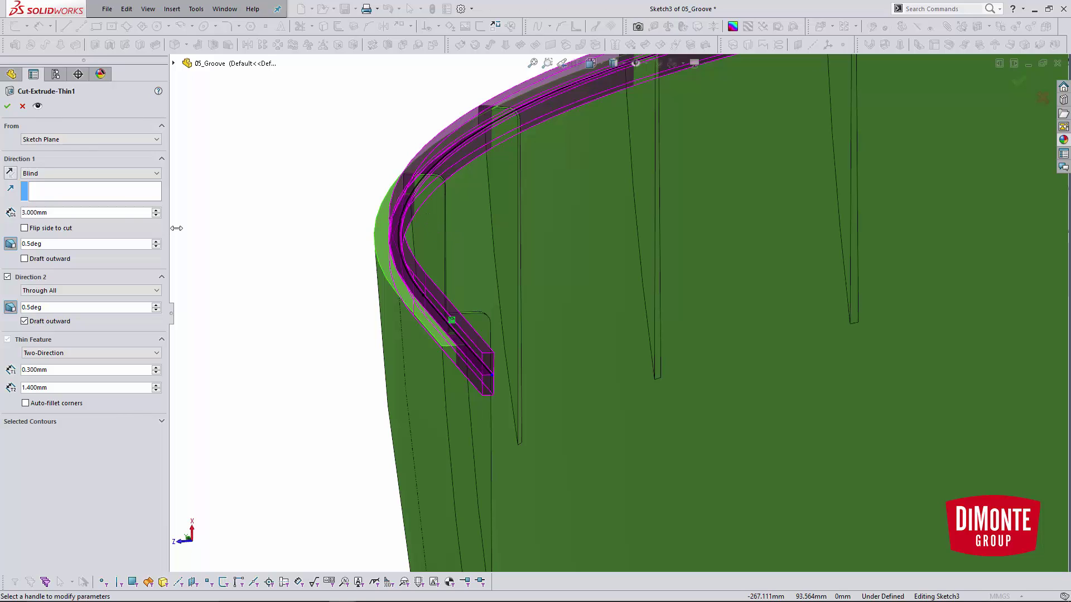
- Set Direction 2 to Through All with outward draft and apply the groove cut
{"action": "left_click", "coordinate": [7, 278]}
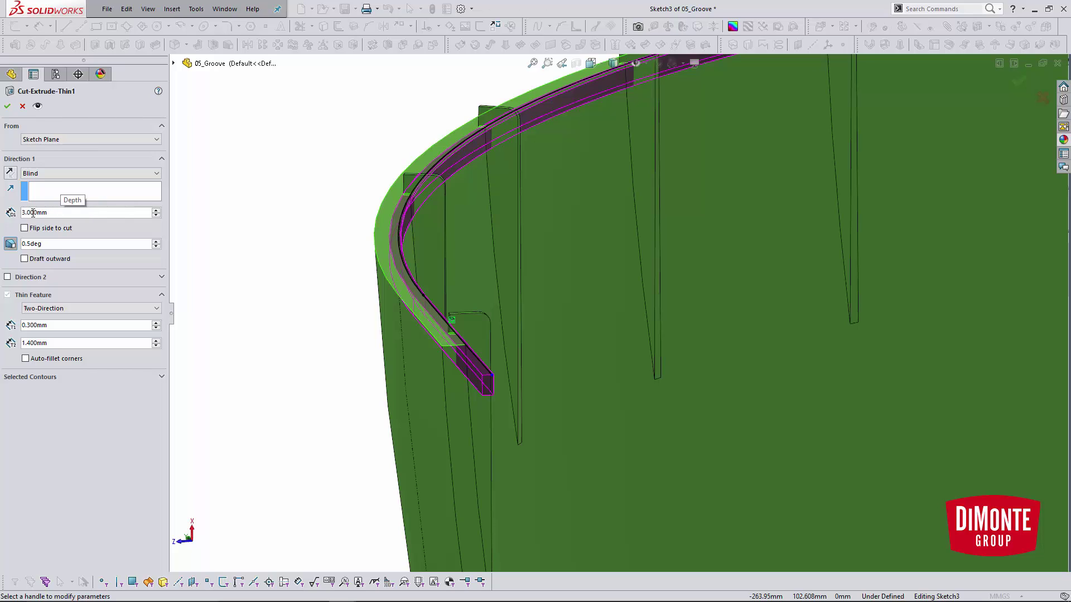
{"action": "left_click", "coordinate": [7, 277]}
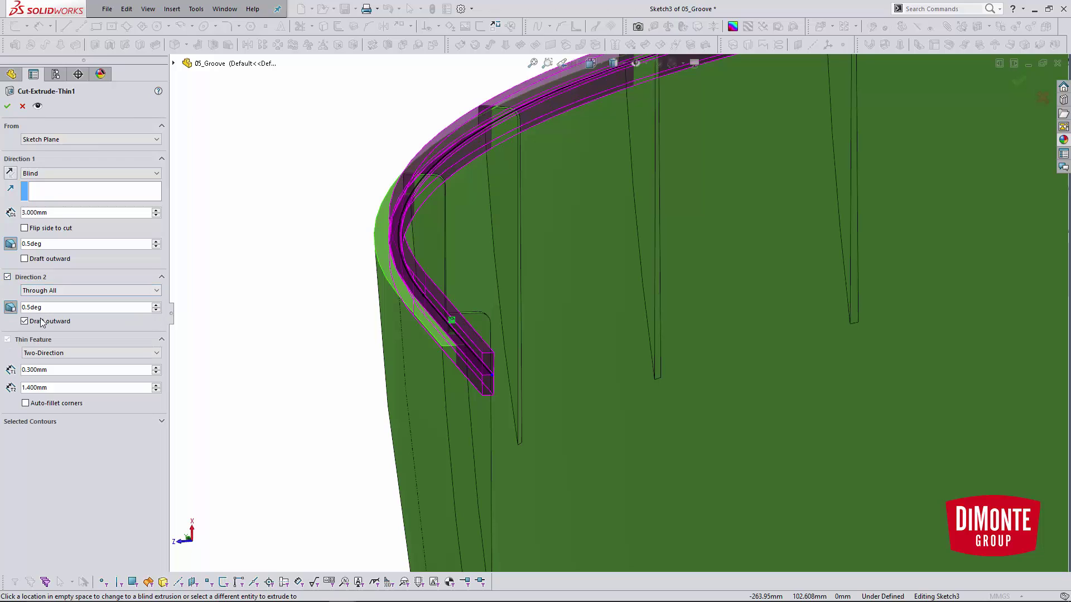
{"action": "left_click", "coordinate": [34, 322]}
{"action": "middle_click_drag", "start_coordinate": [287, 353], "coordinate": [306, 323]}
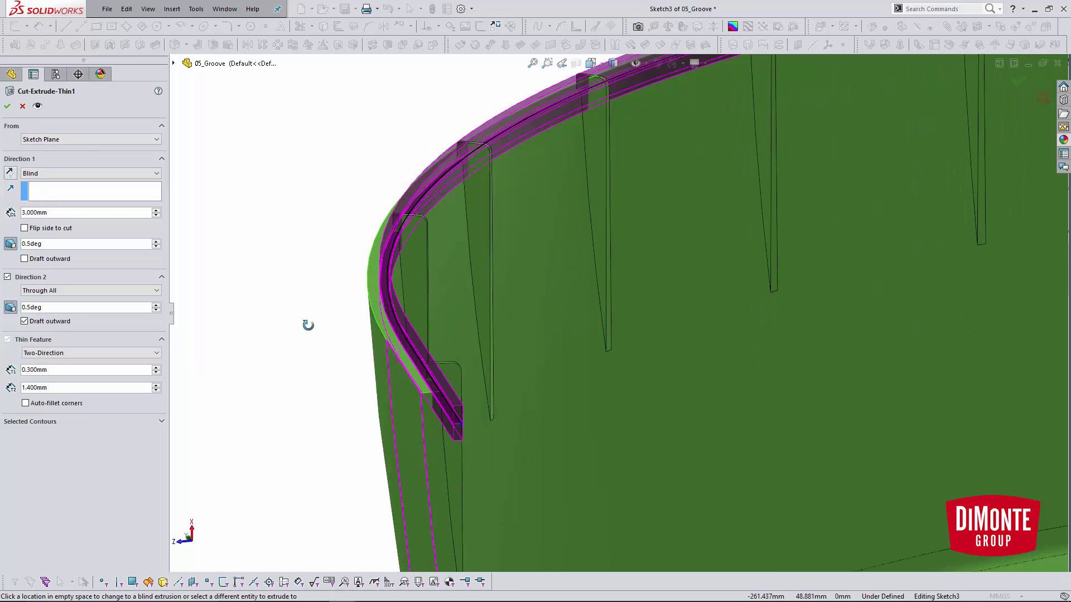
{"action": "left_click", "coordinate": [37, 106]}
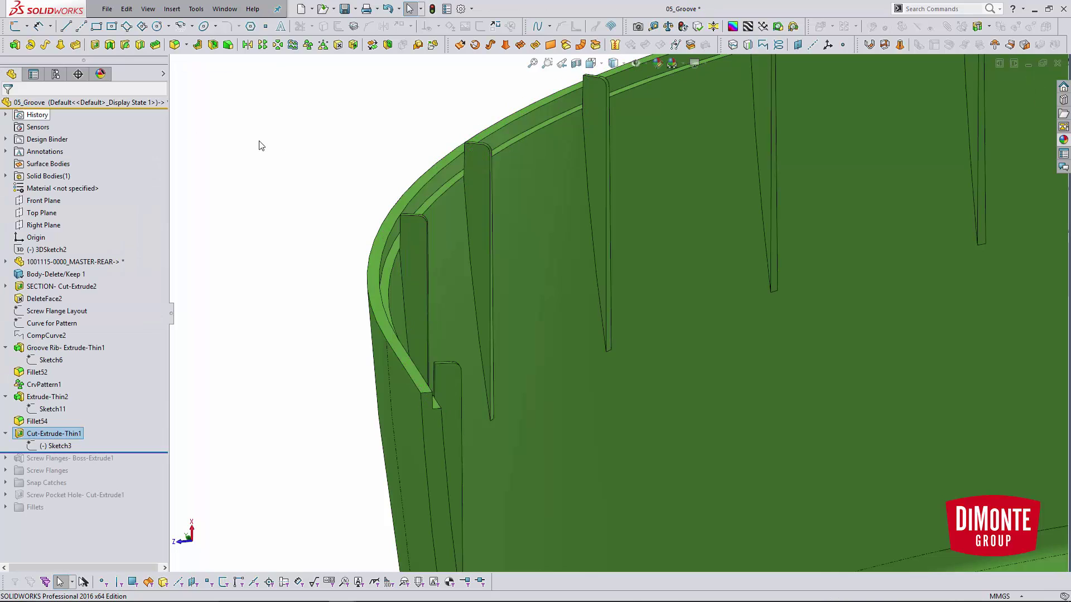
{"action": "middle_click_drag", "start_coordinate": [292, 197], "coordinate": [286, 239]}
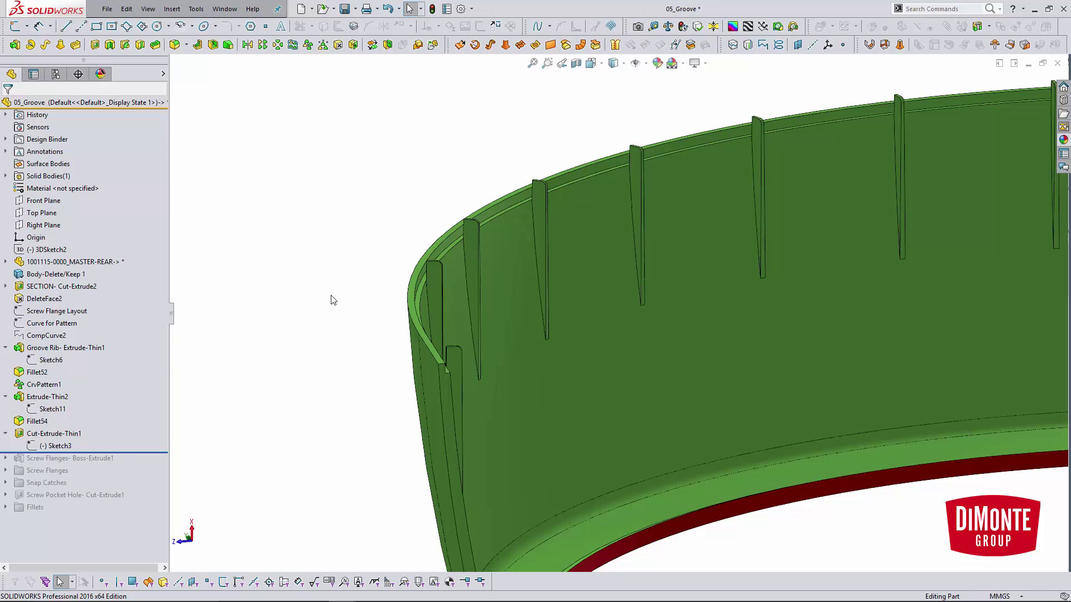
{"action": "middle_click_drag", "start_coordinate": [321, 288], "coordinate": [288, 347]}
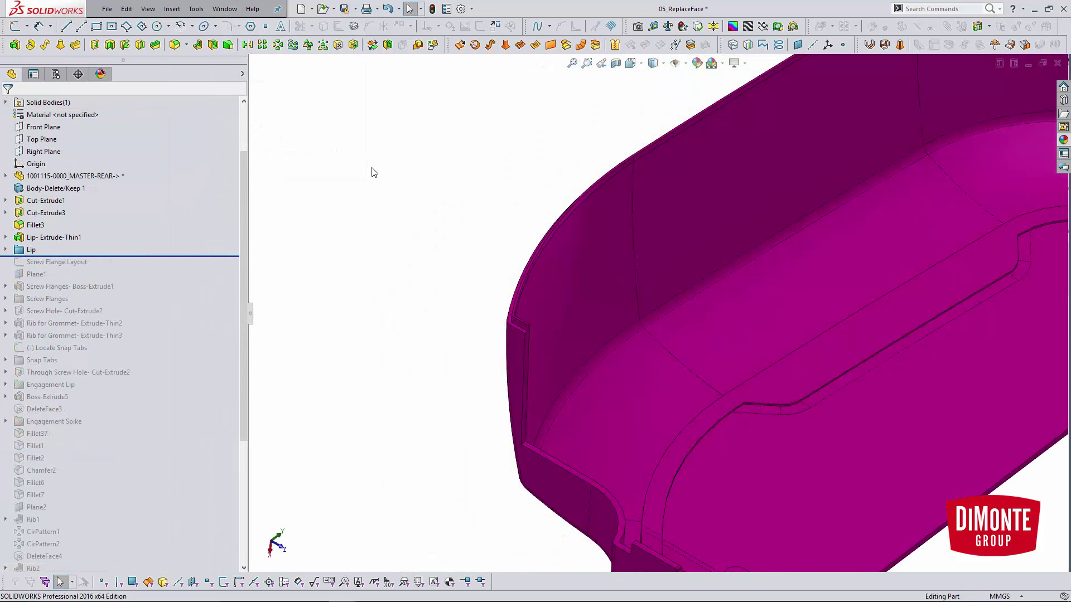
- Roll back before the lip features, roll forward to include Lip-Extrude-Thin1, and open its Sketch1
{"action": "left_click", "coordinate": [6, 249]}
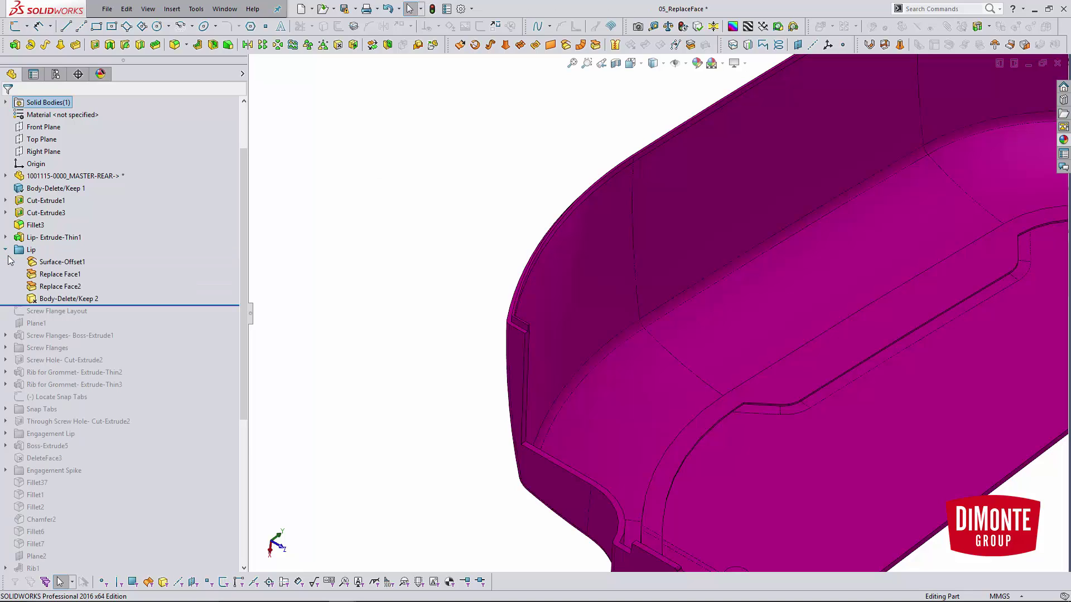
{"action": "left_click_drag", "start_coordinate": [145, 304], "coordinate": [141, 232]}
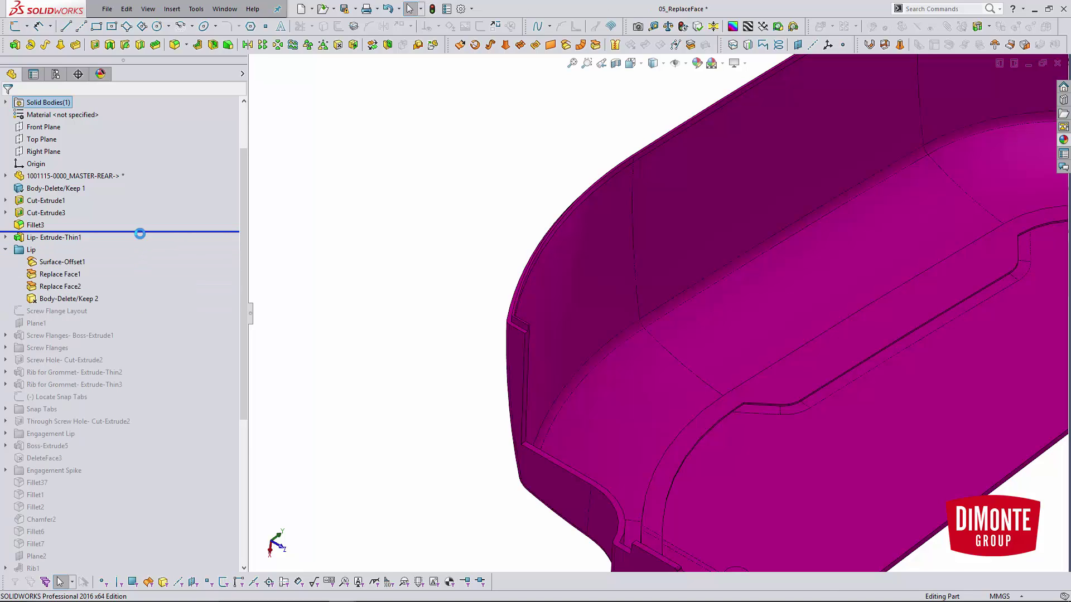
{"action": "left_click", "coordinate": [66, 238]}
{"action": "left_click_drag", "start_coordinate": [101, 234], "coordinate": [102, 255]}
{"action": "left_click", "coordinate": [51, 250]}
{"action": "left_click", "coordinate": [58, 217]}
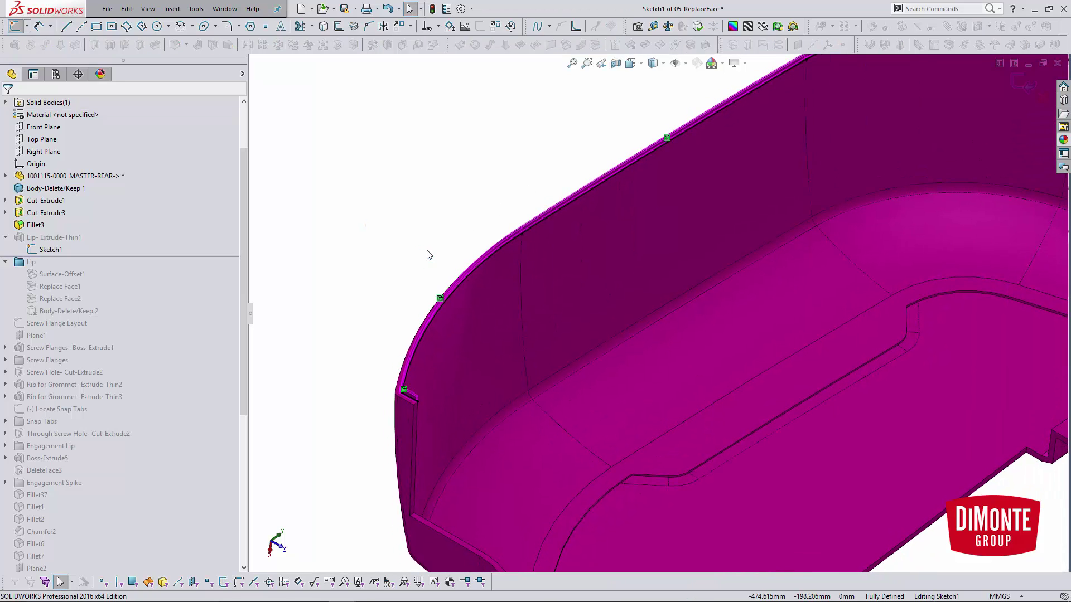
{"action": "scroll", "coordinate": [438, 348], "scroll_direction": "down", "scroll_amount": 5}
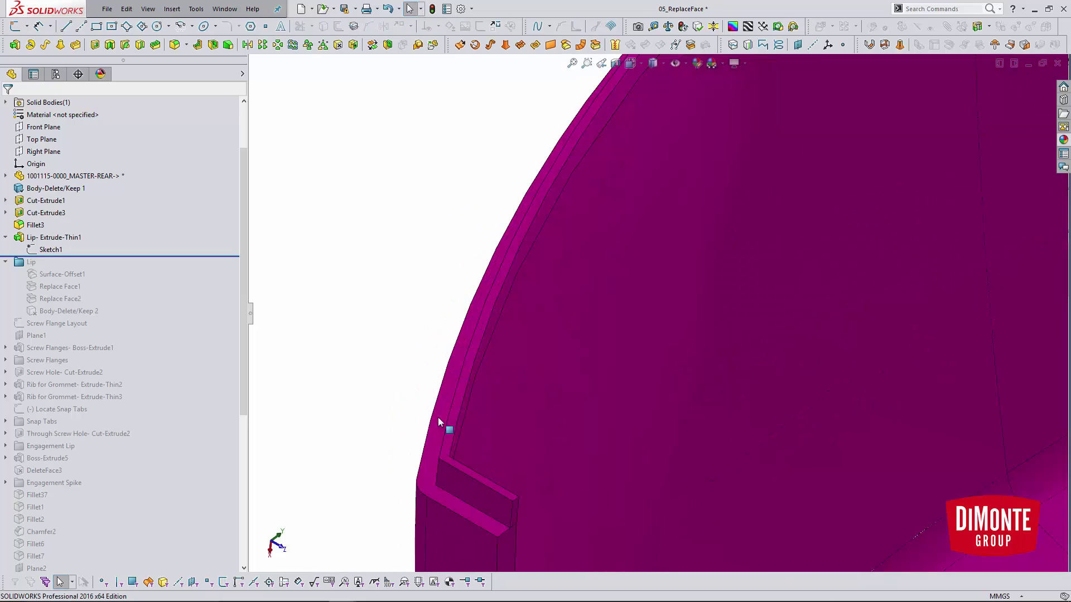
- Review Lip-Extrude-Thin1's Blind 4mm depth, 0.5deg draft and 1.2mm wall, then cancel
{"action": "left_click", "coordinate": [65, 237]}
{"action": "left_click", "coordinate": [98, 224]}
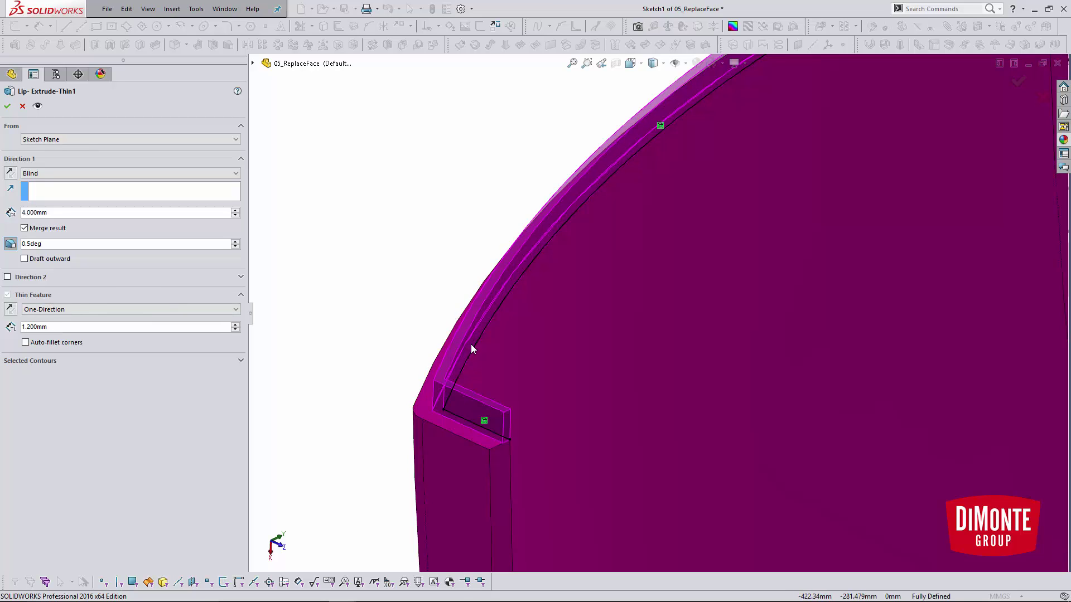
{"action": "left_click", "coordinate": [27, 110]}
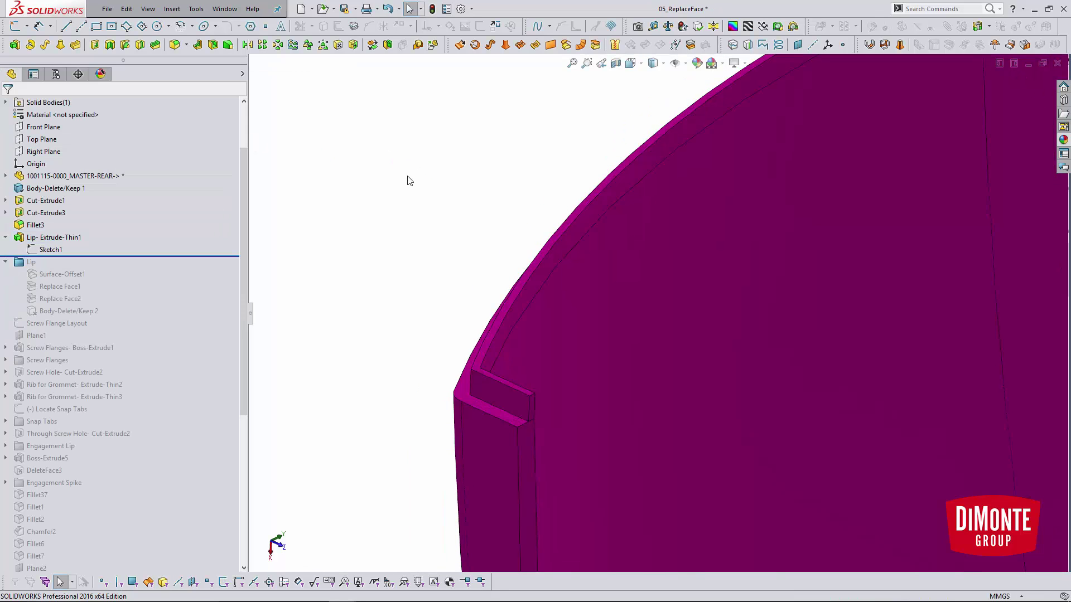
- Orbit and zoom around the lip tab, picking its narrow side face to inspect it
{"action": "scroll", "coordinate": [554, 413], "scroll_direction": "down", "scroll_amount": 3}
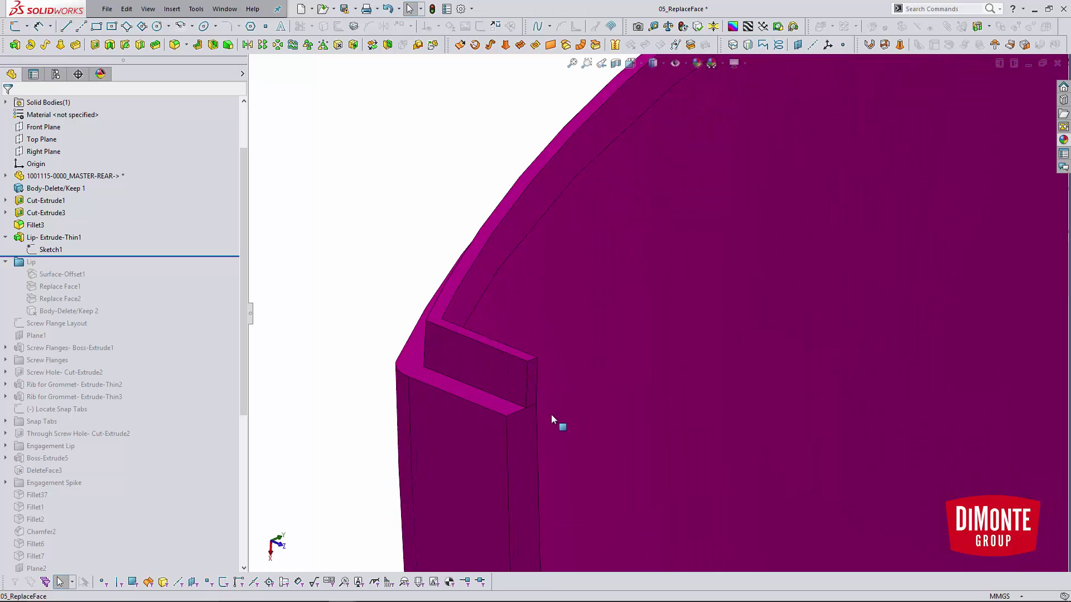
{"action": "middle_click_drag", "start_coordinate": [531, 412], "coordinate": [526, 404]}
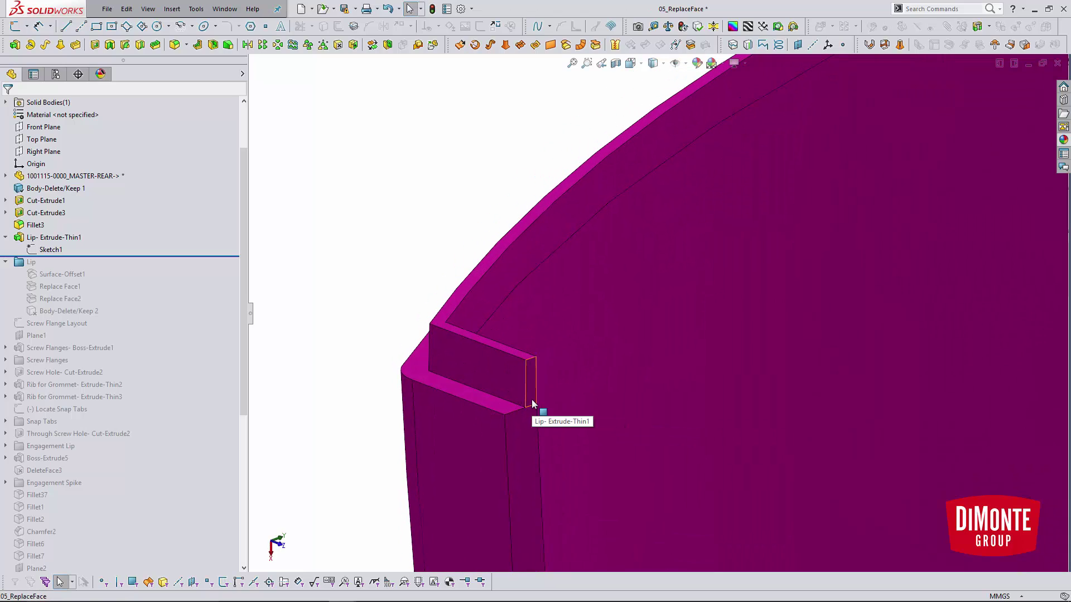
{"action": "left_click", "coordinate": [532, 418]}
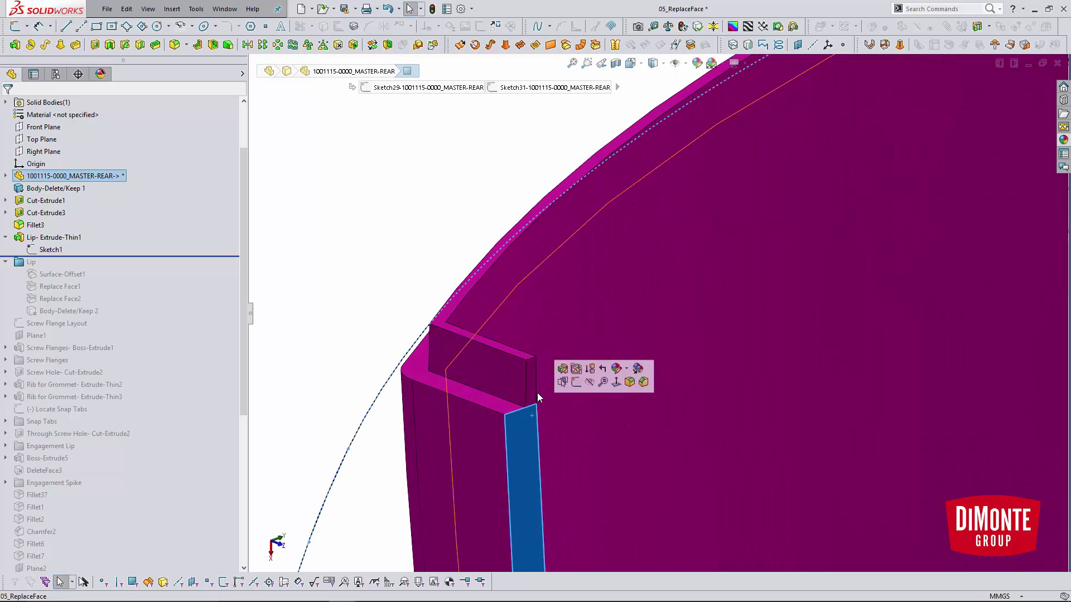
{"action": "left_click", "coordinate": [388, 300]}
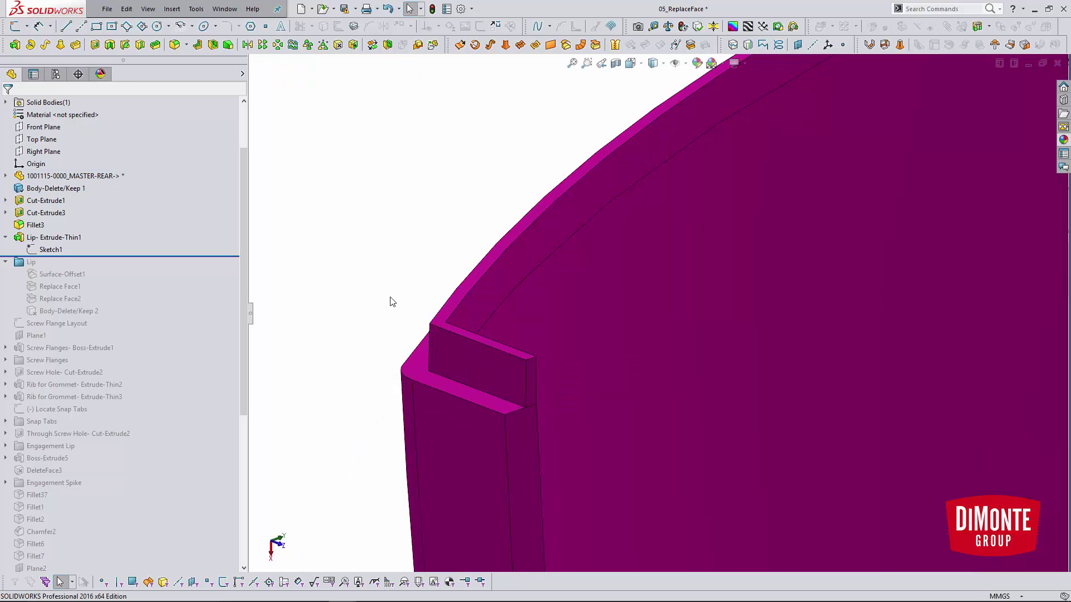
{"action": "middle_click_drag", "start_coordinate": [390, 301], "coordinate": [380, 297], "text": "ctrl"}
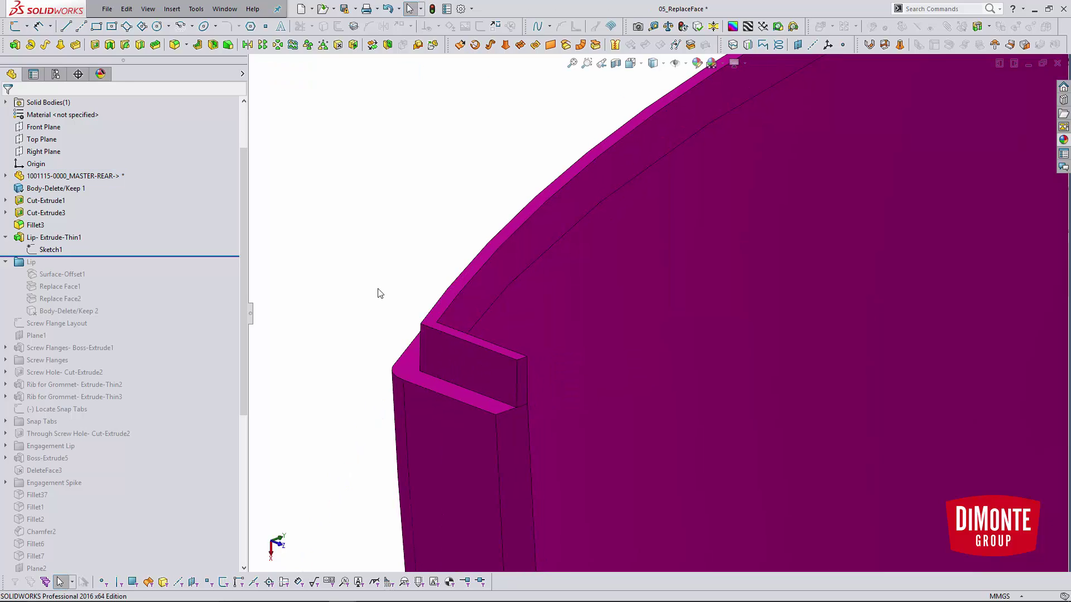
{"action": "scroll", "coordinate": [531, 413], "scroll_direction": "down", "scroll_amount": 8}
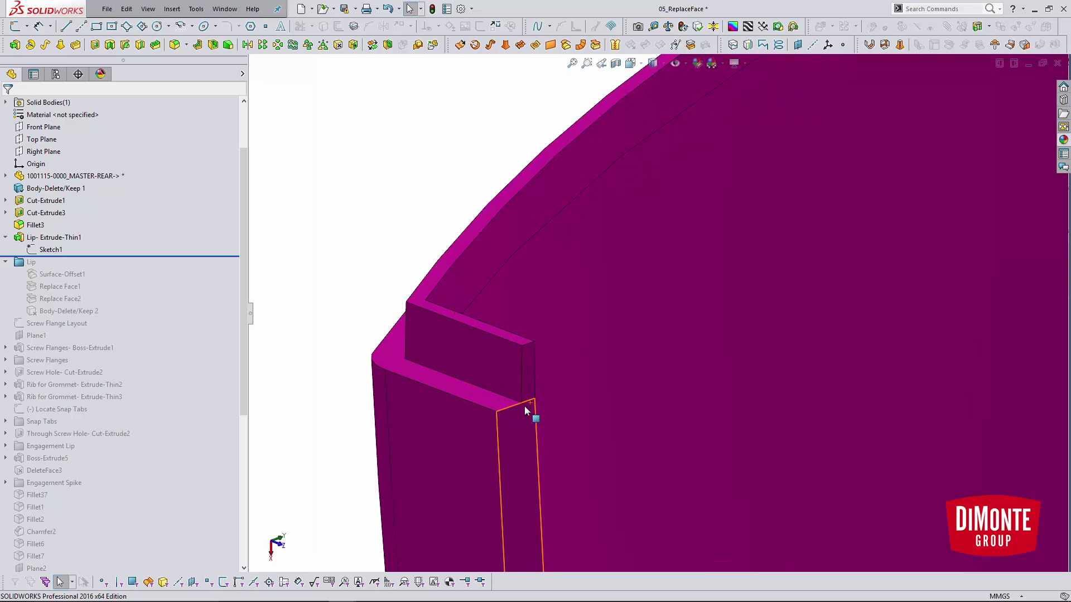
{"action": "middle_click_drag", "start_coordinate": [660, 292], "coordinate": [515, 392]}
{"action": "scroll", "coordinate": [516, 393], "scroll_direction": "up", "scroll_amount": 10}
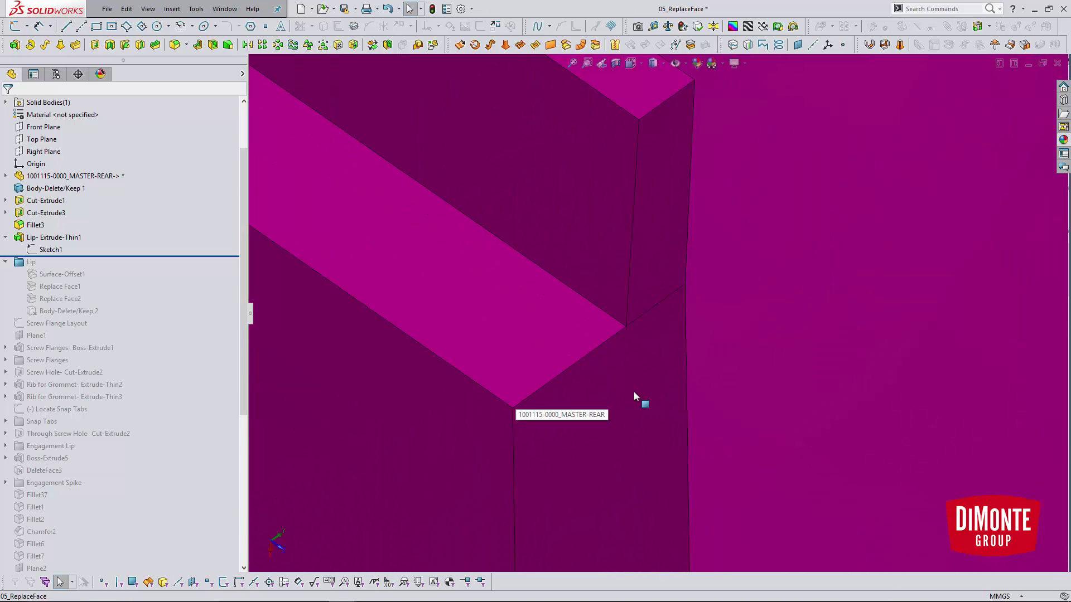
{"action": "scroll", "coordinate": [752, 404], "scroll_direction": "up", "scroll_amount": 3}
{"action": "middle_click_drag", "start_coordinate": [752, 404], "coordinate": [701, 316]}
{"action": "scroll", "coordinate": [834, 422], "scroll_direction": "down", "scroll_amount": 10}
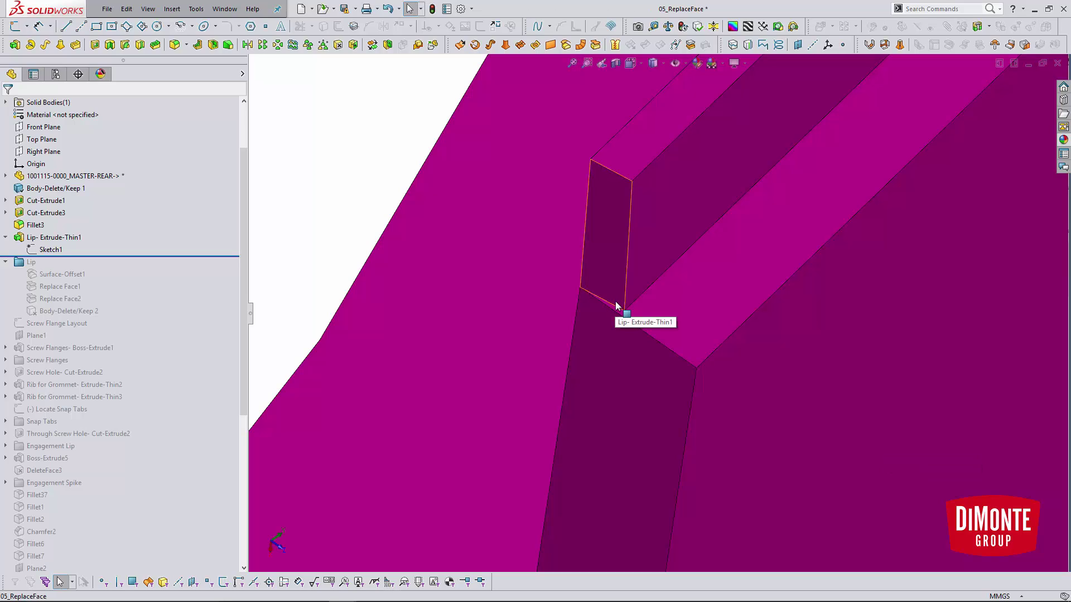
- Inspect the lip's end face, then roll forward to include Surface-Offset1 and select it
{"action": "left_click", "coordinate": [617, 306]}
{"action": "middle_click_drag", "start_coordinate": [613, 280], "coordinate": [597, 330]}
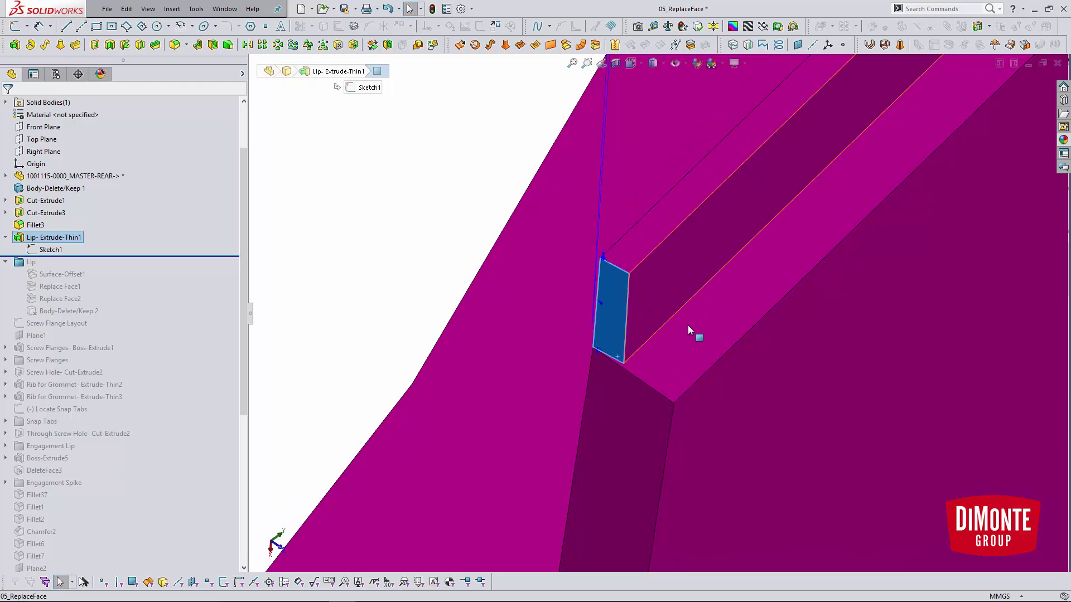
{"action": "scroll", "coordinate": [670, 326], "scroll_direction": "up", "scroll_amount": 4}
{"action": "left_click", "coordinate": [394, 270]}
{"action": "left_click_drag", "start_coordinate": [133, 258], "coordinate": [131, 286]}
{"action": "left_click", "coordinate": [61, 274]}
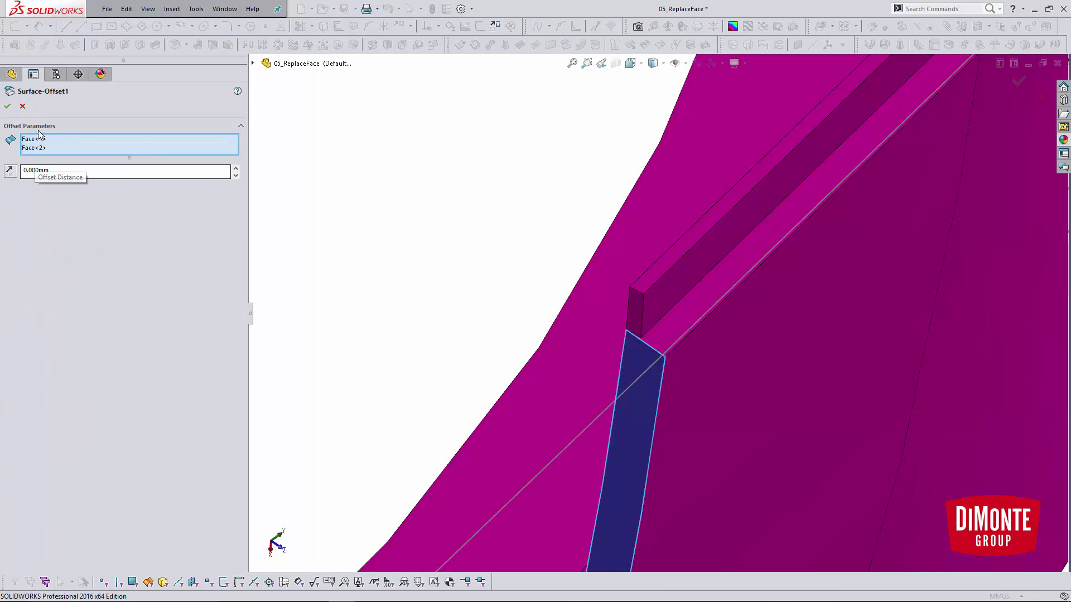
- Close Surface-Offset1 unchanged and roll forward to include Replace Face1
{"action": "left_click", "coordinate": [23, 107]}
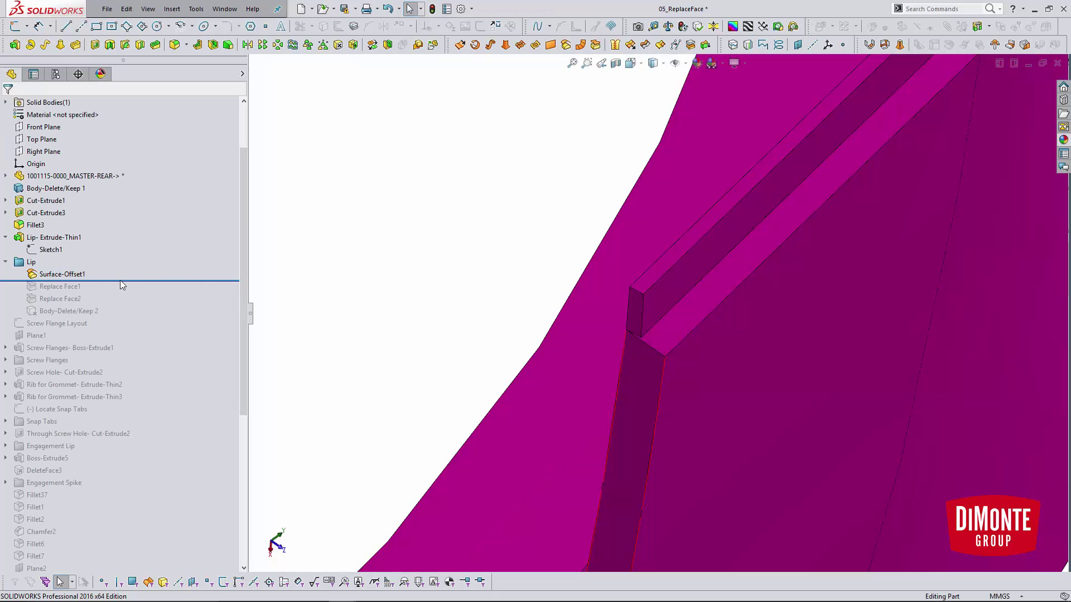
{"action": "left_click_drag", "start_coordinate": [124, 281], "coordinate": [117, 289]}
{"action": "left_click", "coordinate": [84, 286]}
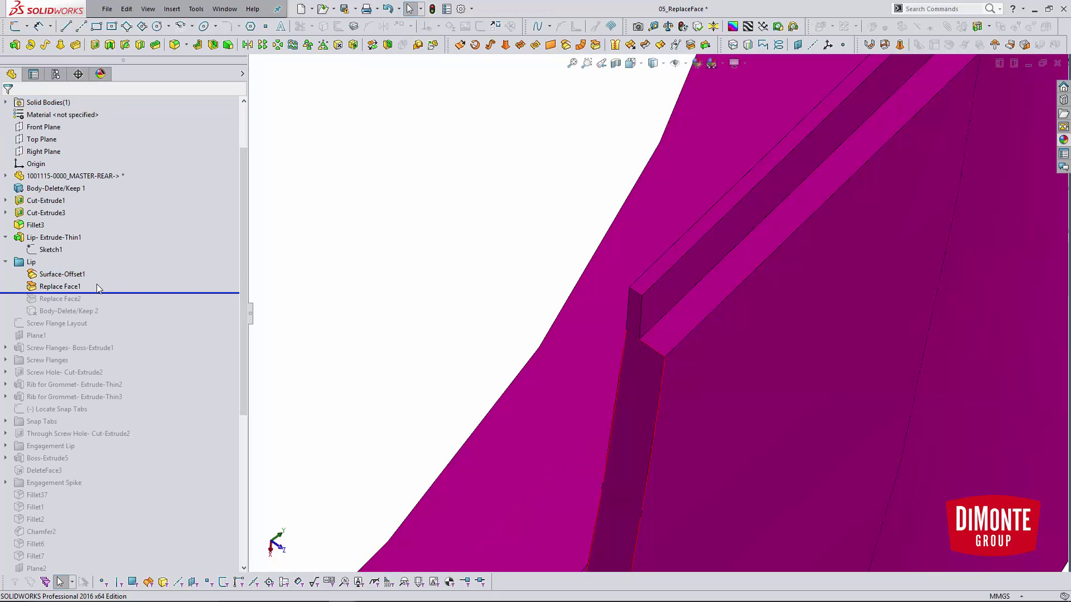
- Review Replace Face1's Face<1> and Surface-Offset1 entries, then cancel without changes
{"action": "left_click", "coordinate": [76, 255]}
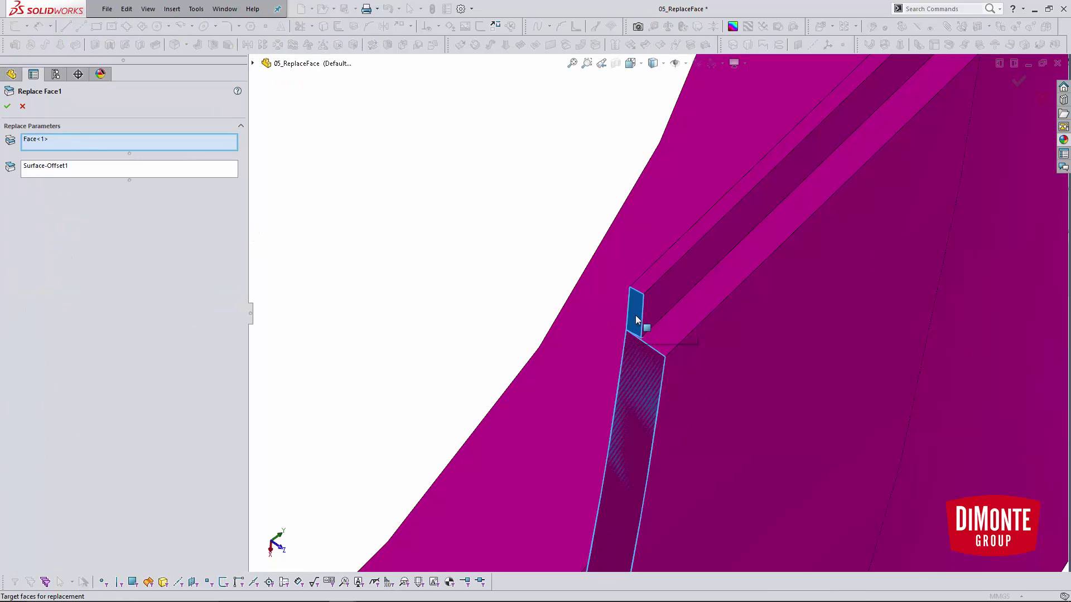
{"action": "scroll", "coordinate": [636, 319], "scroll_direction": "down", "scroll_amount": 1}
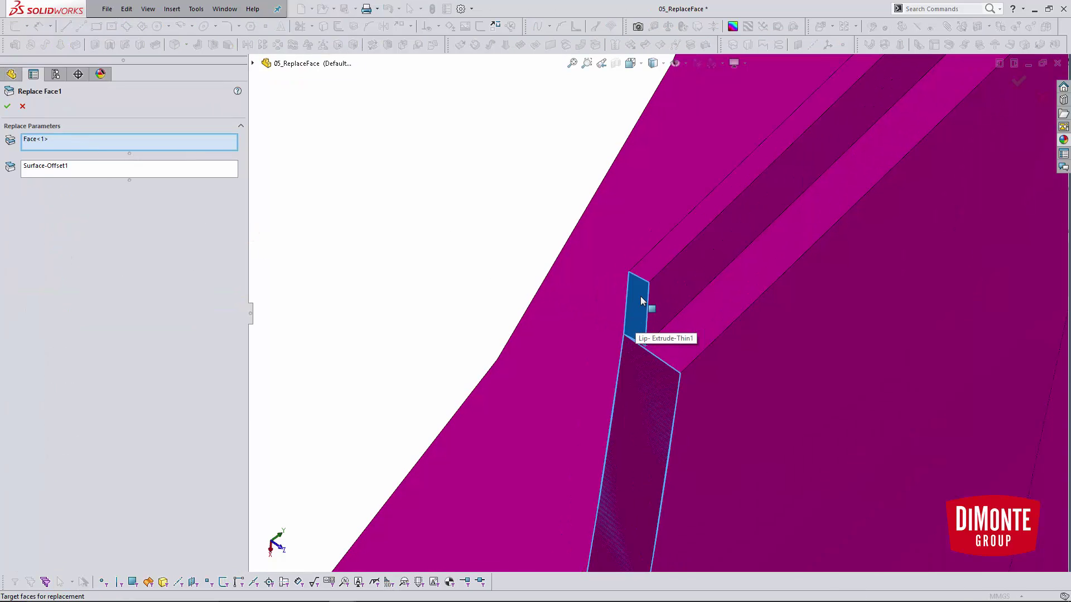
{"action": "left_click", "coordinate": [79, 172]}
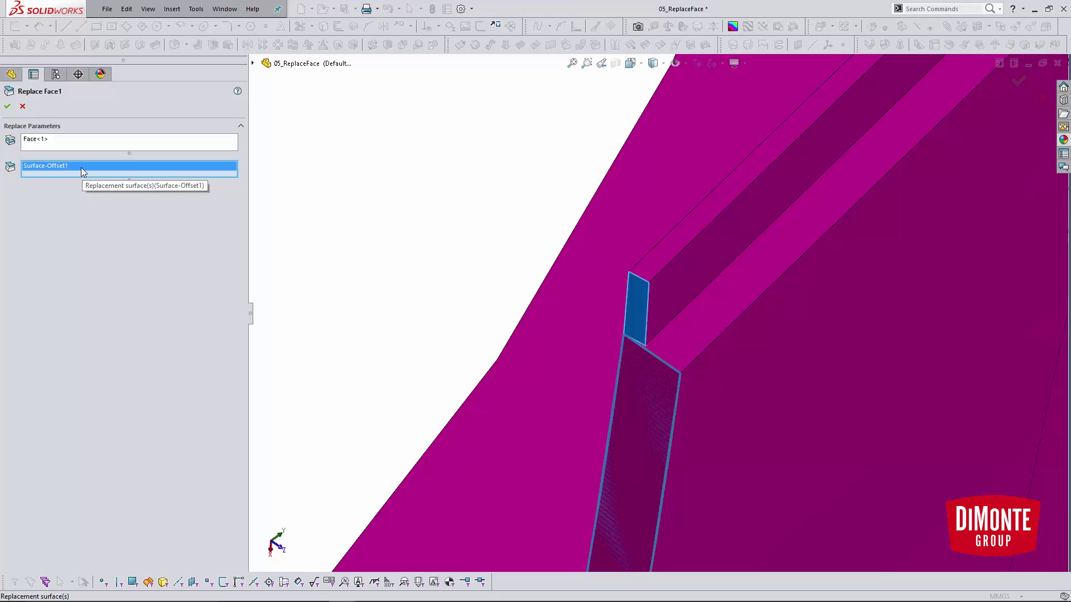
{"action": "right_click", "coordinate": [86, 168]}
{"action": "left_click", "coordinate": [104, 186]}
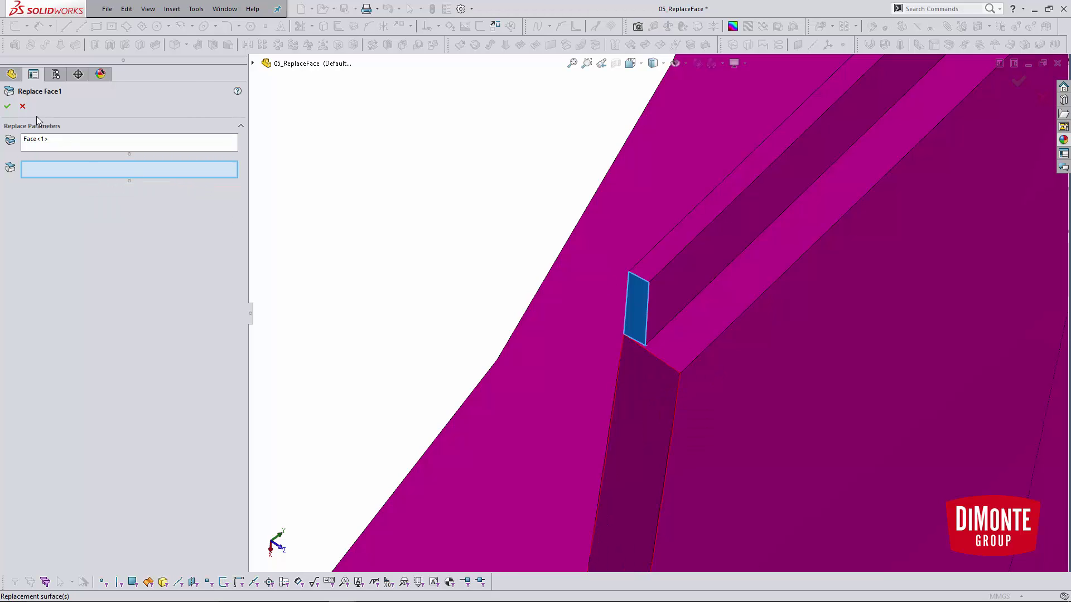
{"action": "left_click", "coordinate": [22, 106]}
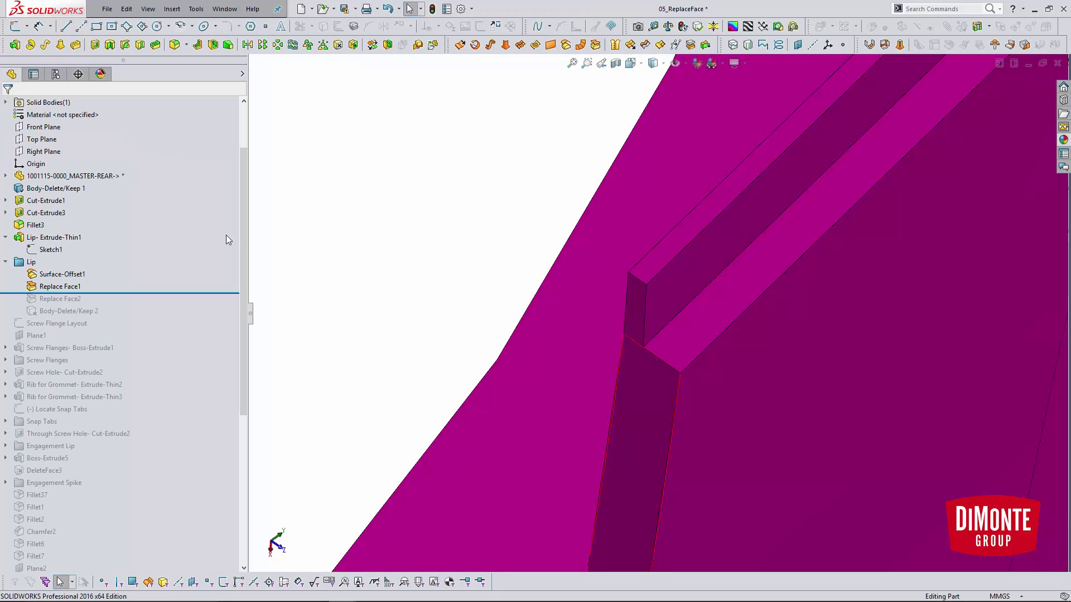
- Roll forward past Replace Face2 and Body-Delete/Keep 2, confirming it deletes both Surface-Offset1 bodies
{"action": "left_click_drag", "start_coordinate": [108, 293], "coordinate": [130, 318]}
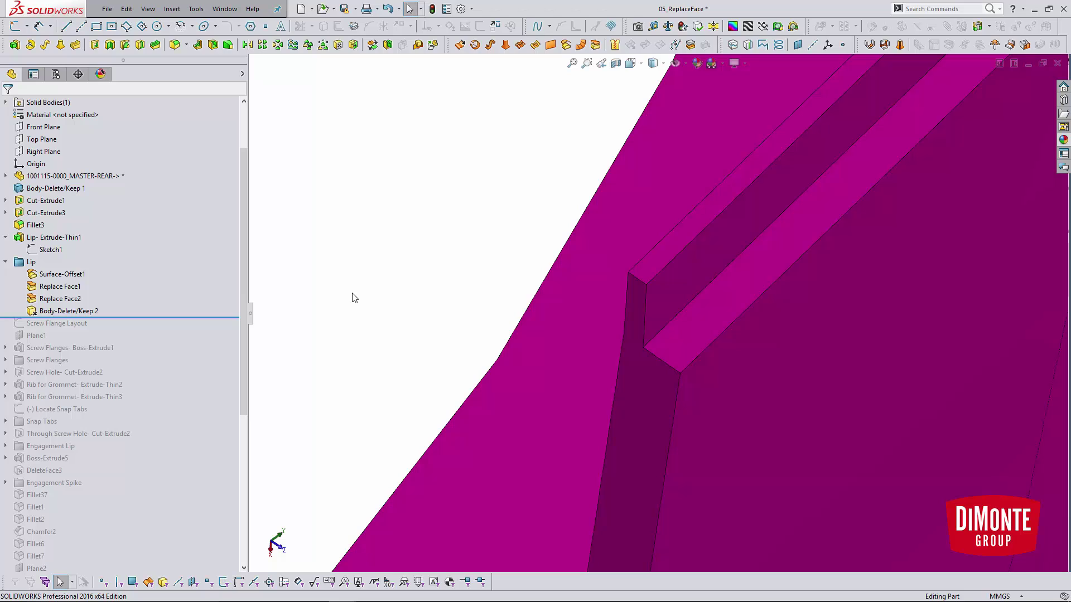
{"action": "scroll", "coordinate": [109, 306], "scroll_direction": "up", "scroll_amount": 2}
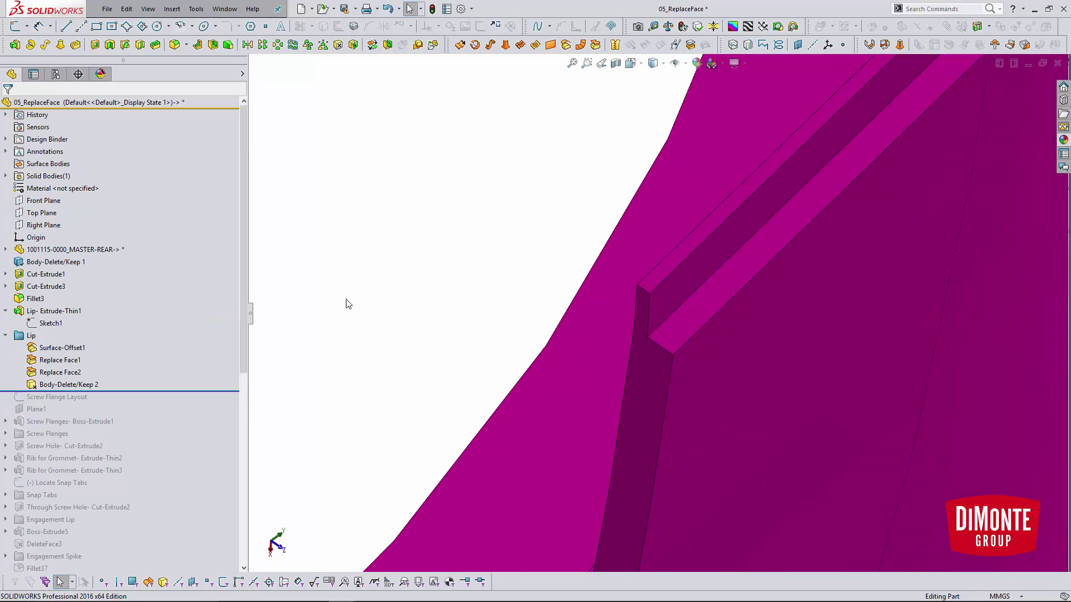
{"action": "left_click", "coordinate": [69, 385]}
{"action": "left_click", "coordinate": [85, 360]}
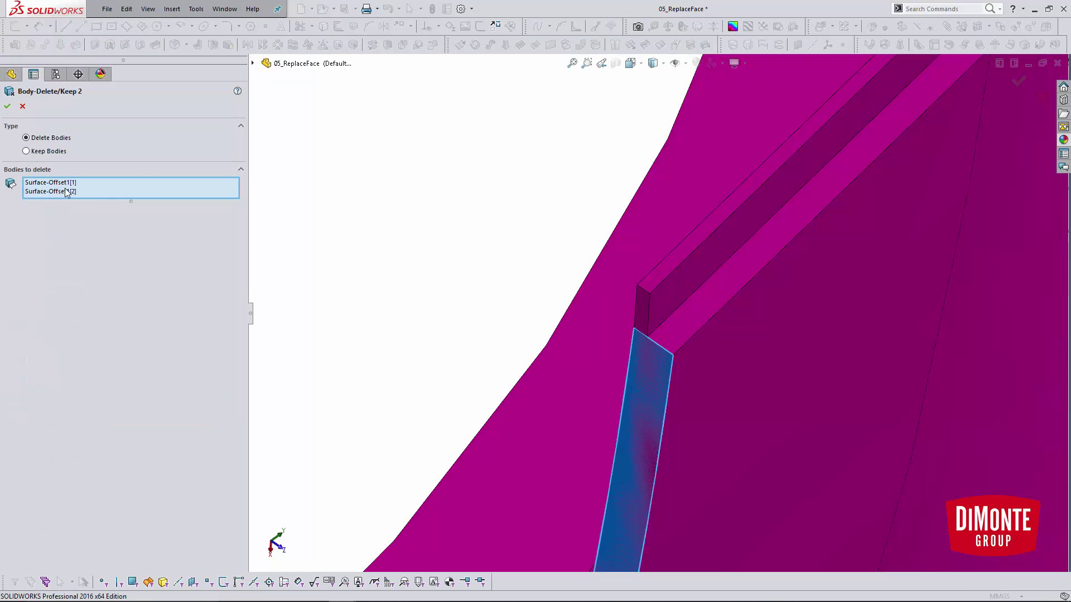
{"action": "left_click", "coordinate": [8, 106]}
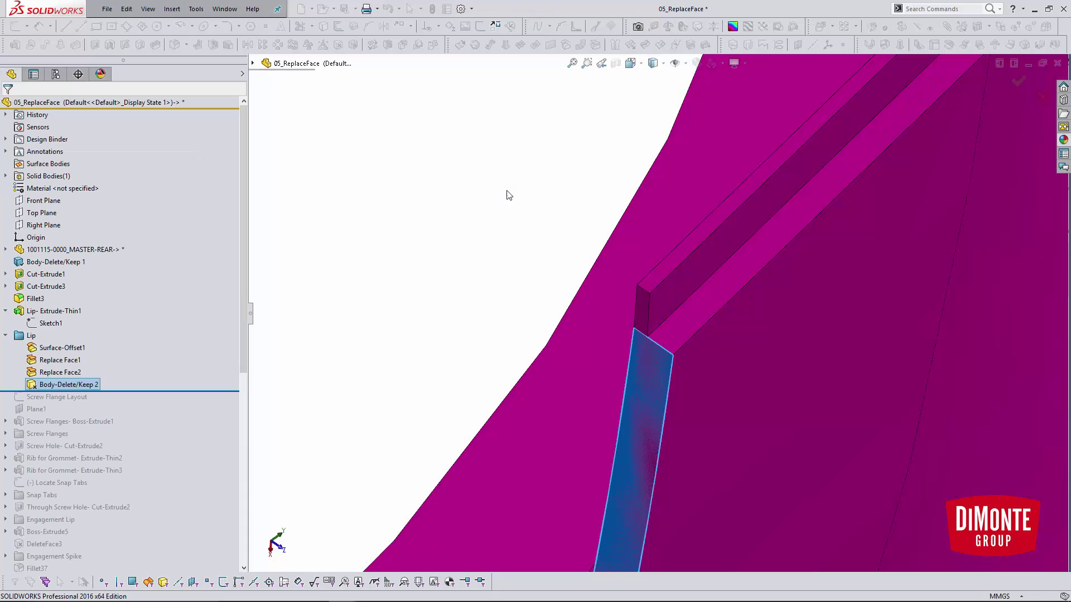